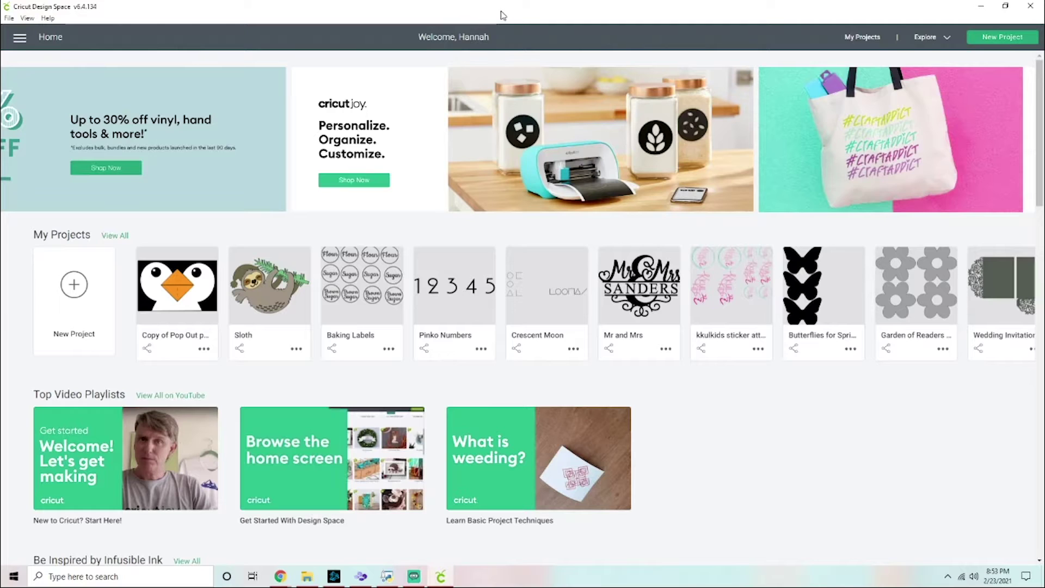
- Page forward through the saved projects on the Home screen, then back to the first set
click(1023, 303)
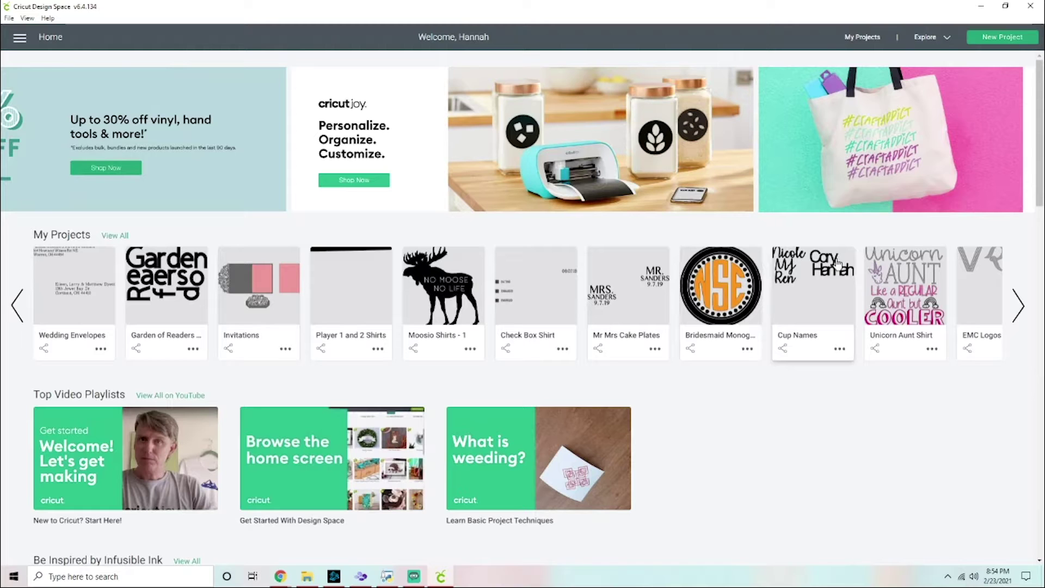
click(18, 297)
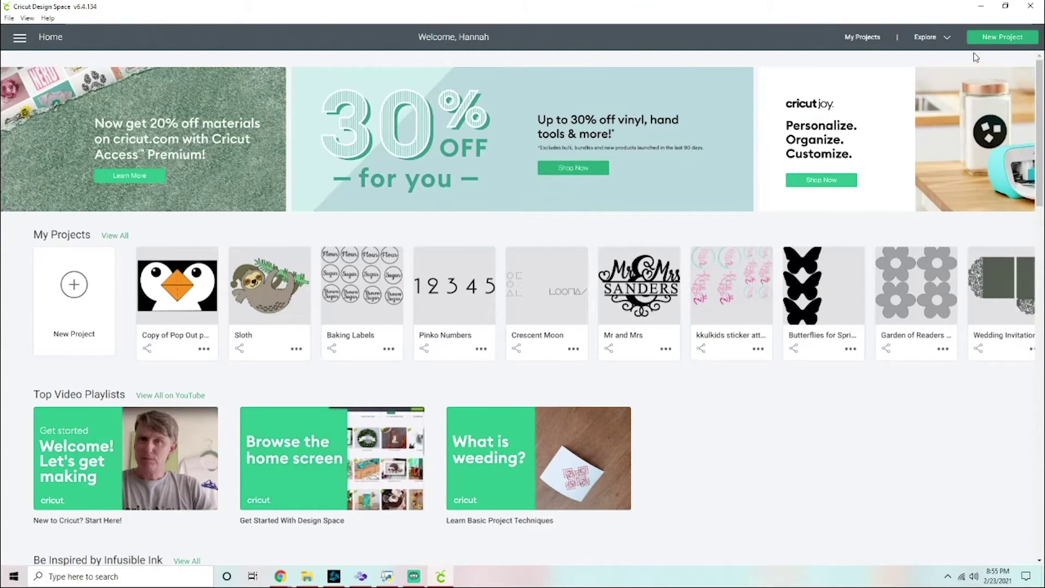
- Start a new blank canvas and open its image upload page
click(18, 37)
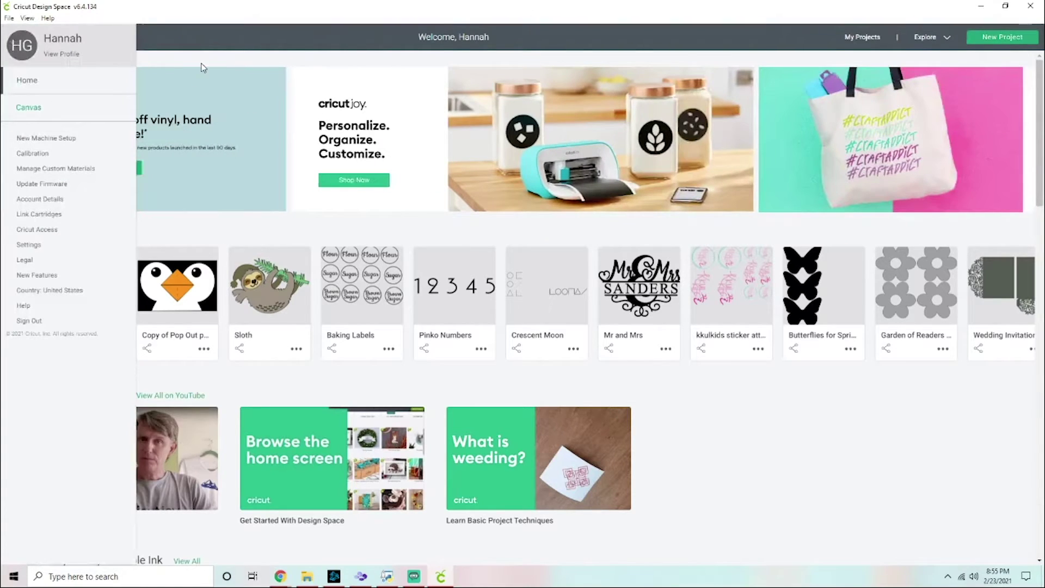
click(27, 107)
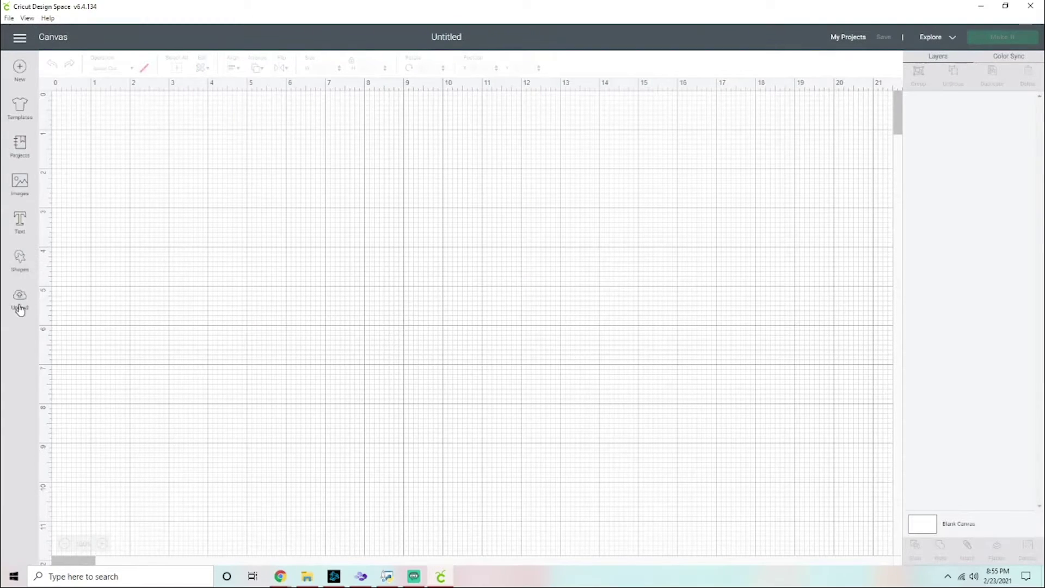
click(20, 308)
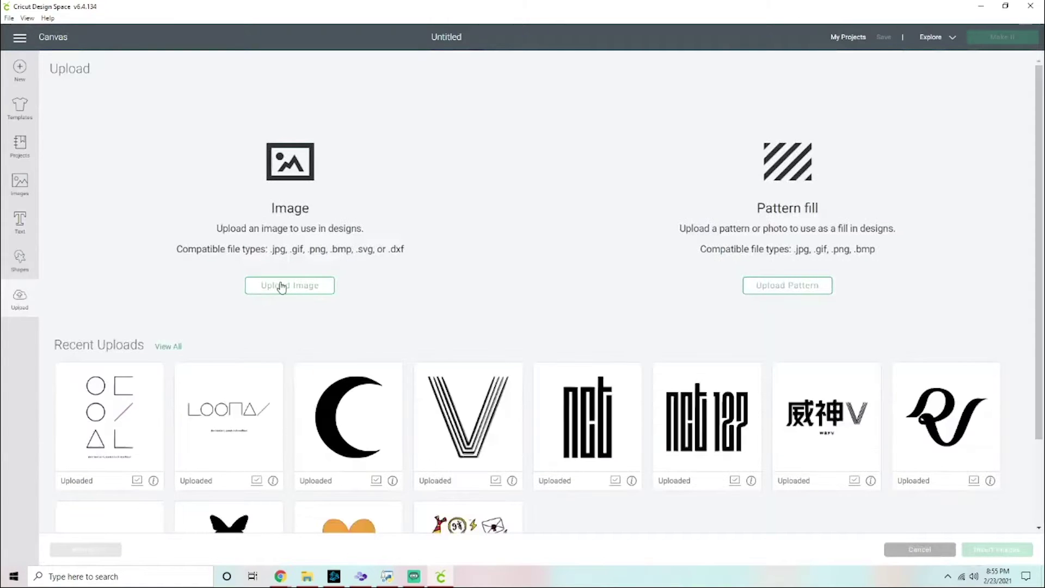
- Work with the upload page's controls, then start uploading a new image
drag(422, 255, 283, 253)
click(281, 252)
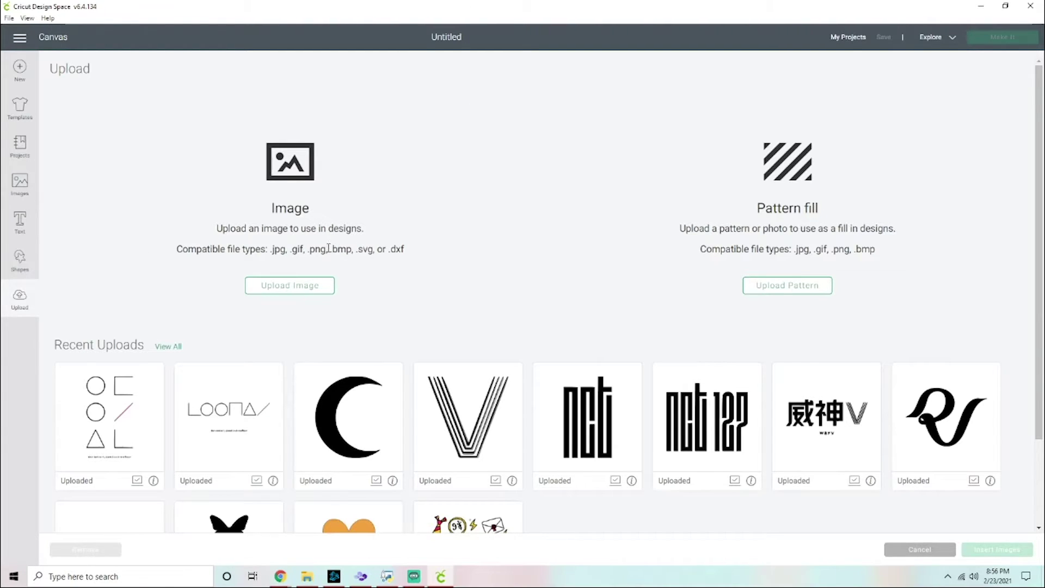
drag(313, 248, 346, 248)
click(319, 253)
double_click(314, 249)
click(360, 255)
drag(360, 255, 380, 250)
click(382, 252)
click(297, 295)
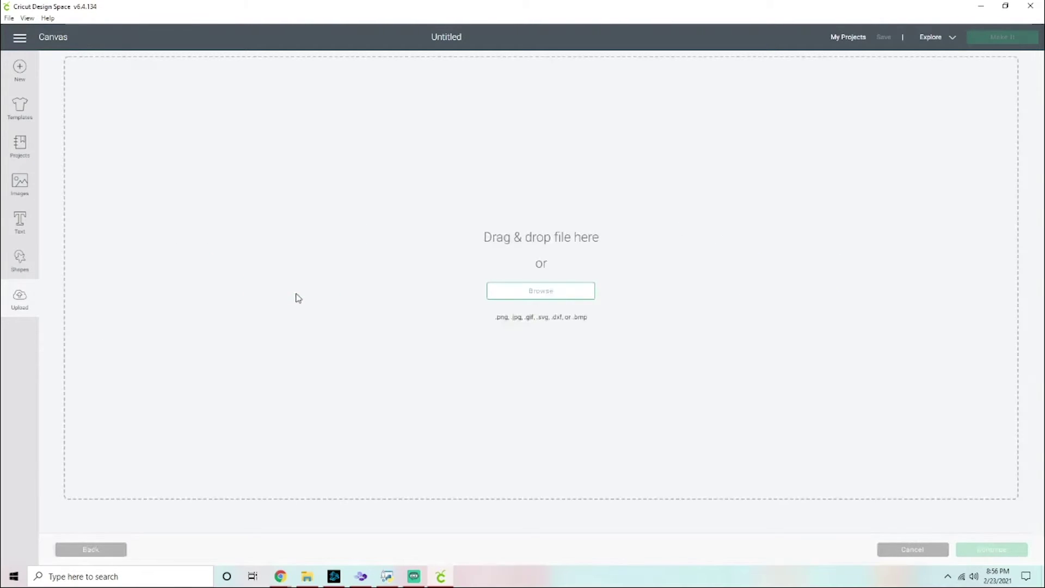
- Browse the computer for an image file and go to the Downloads folder
click(532, 297)
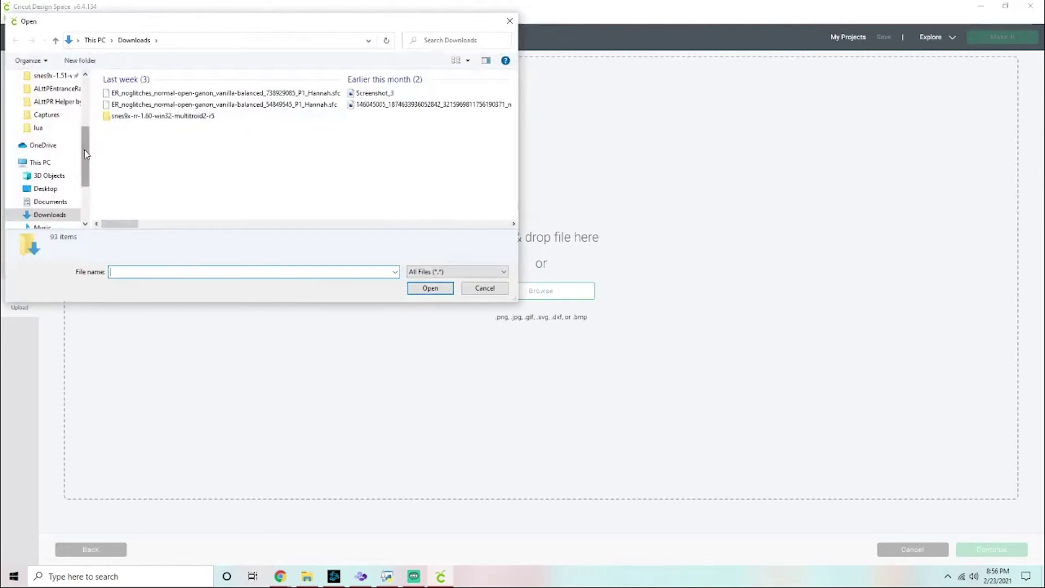
drag(87, 136, 79, 98)
click(50, 76)
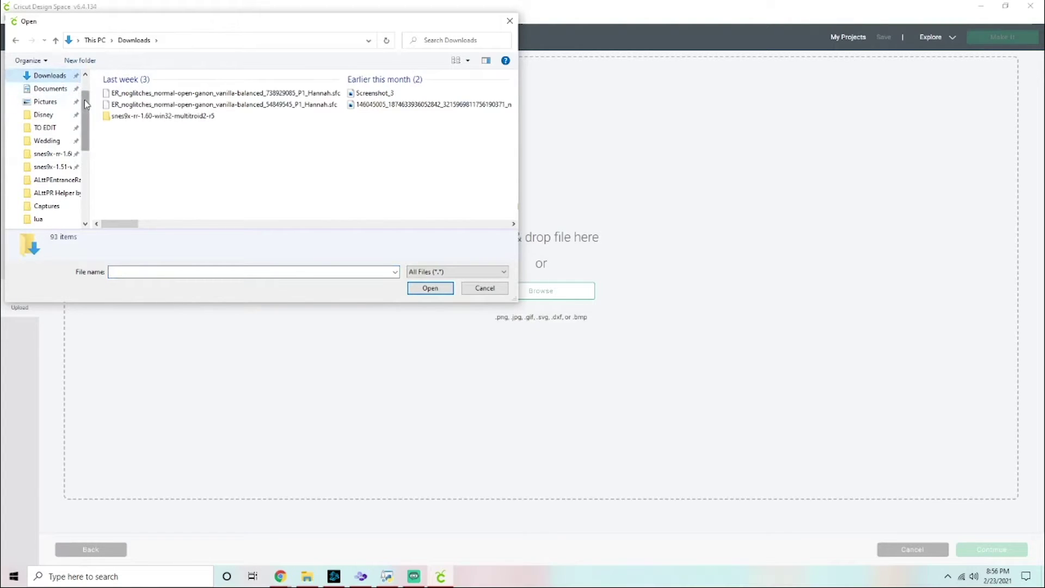
scroll(91, 118, down, 1)
scroll(91, 119, up, 2)
drag(84, 109, 83, 165)
- Open the '- Disney -' subfolder and enlarge the dialog to show its 410 folders
click(15, 189)
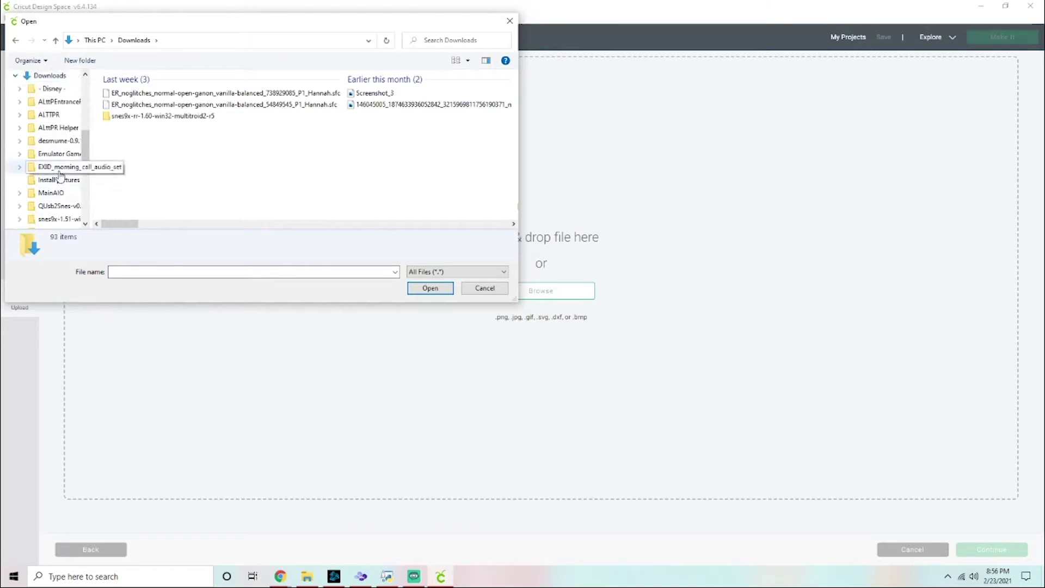
scroll(55, 124, down, 2)
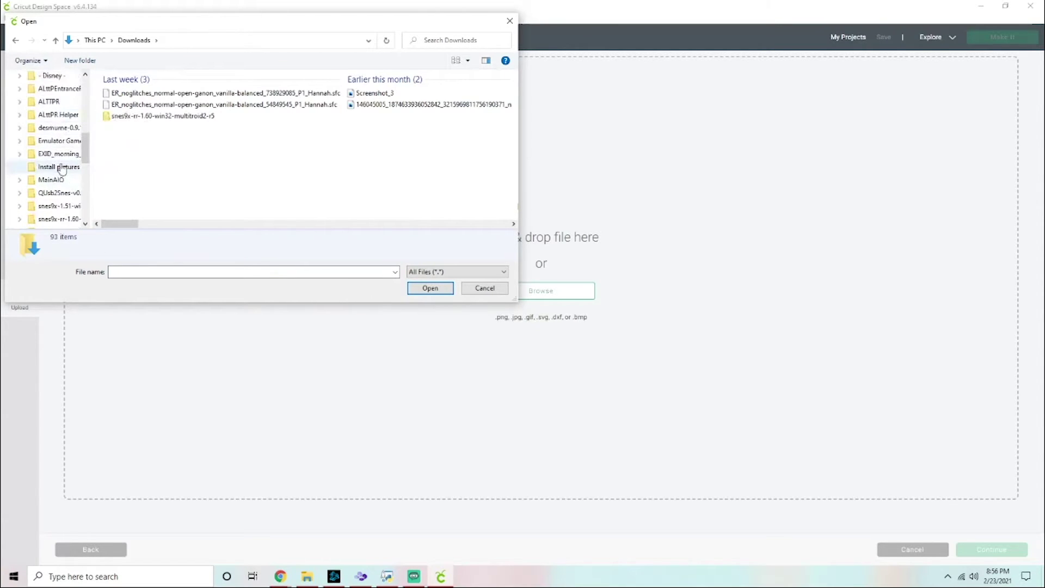
scroll(65, 173, down, 1)
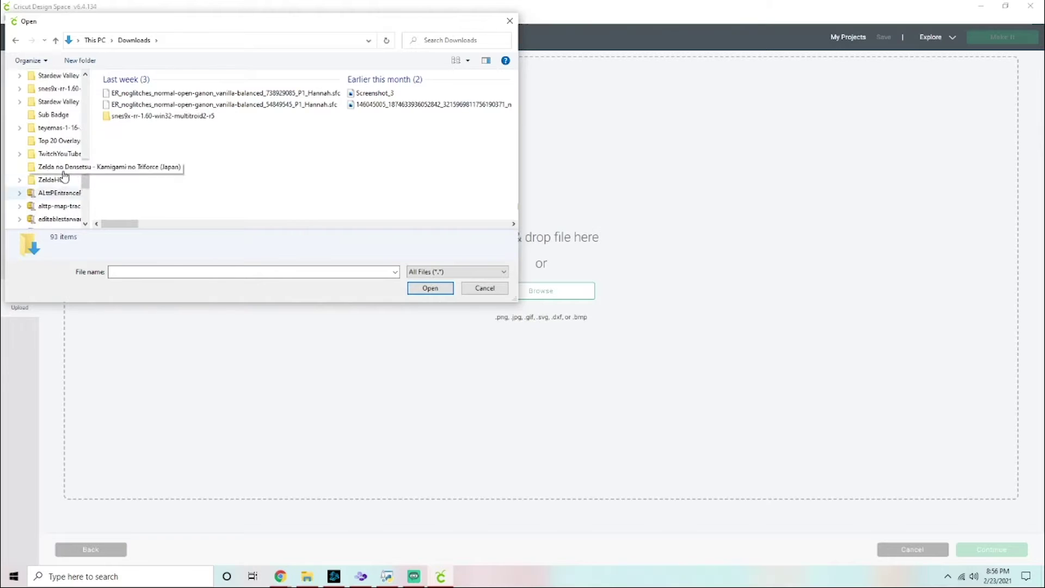
scroll(65, 176, up, 2)
scroll(64, 176, up, 3)
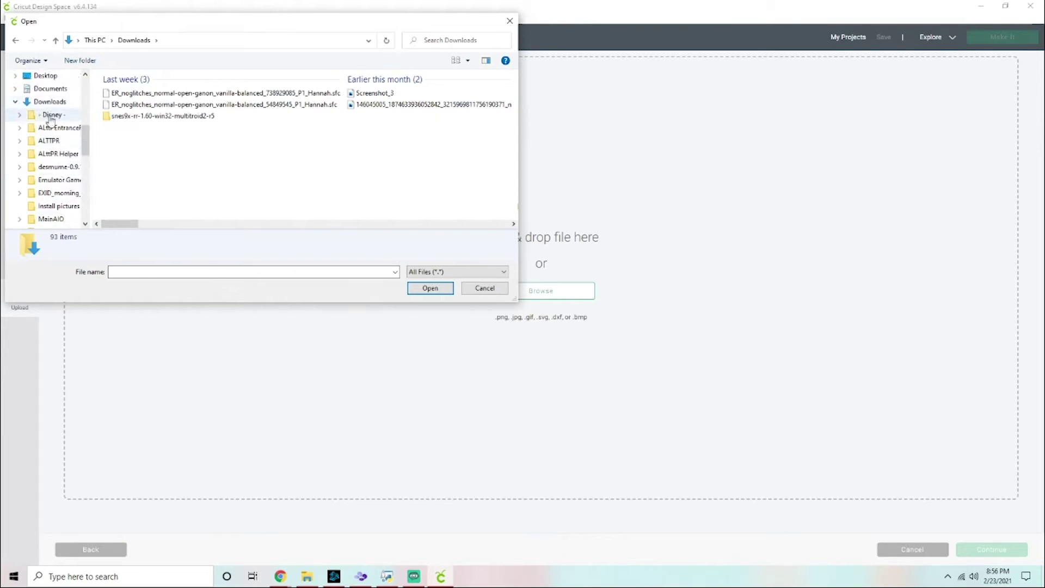
click(52, 114)
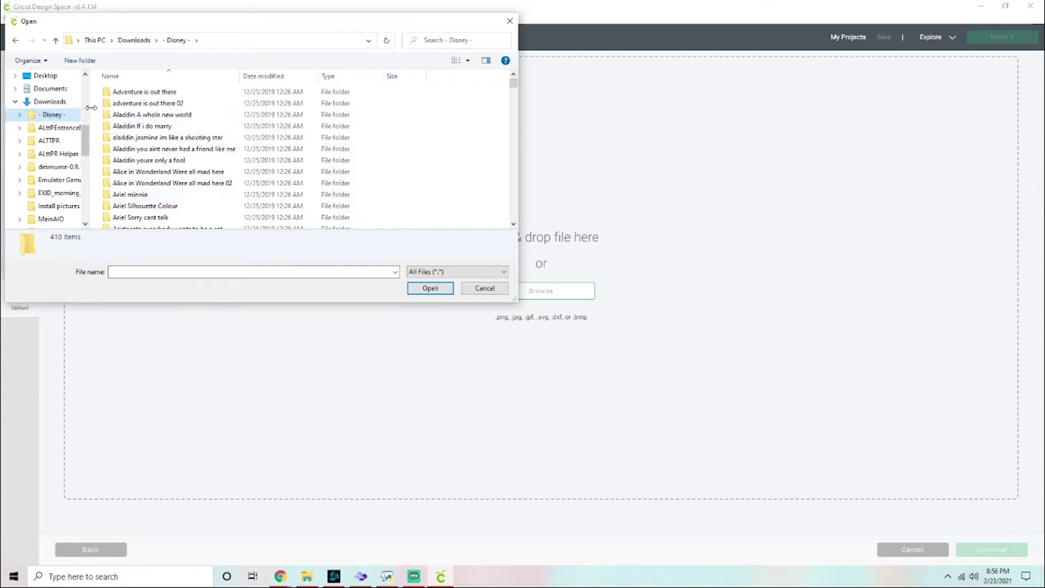
drag(89, 112, 46, 113)
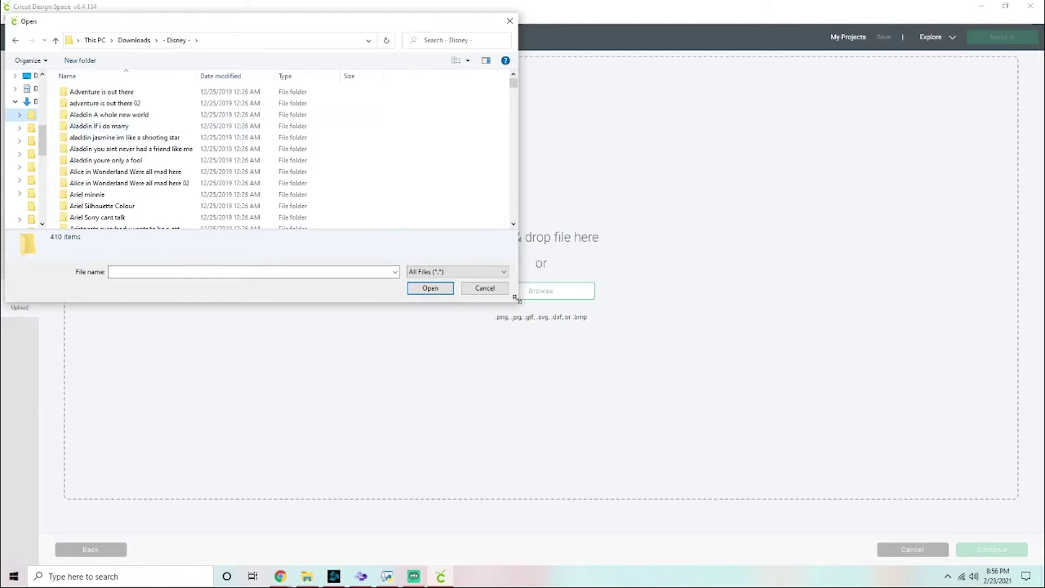
drag(519, 298, 656, 461)
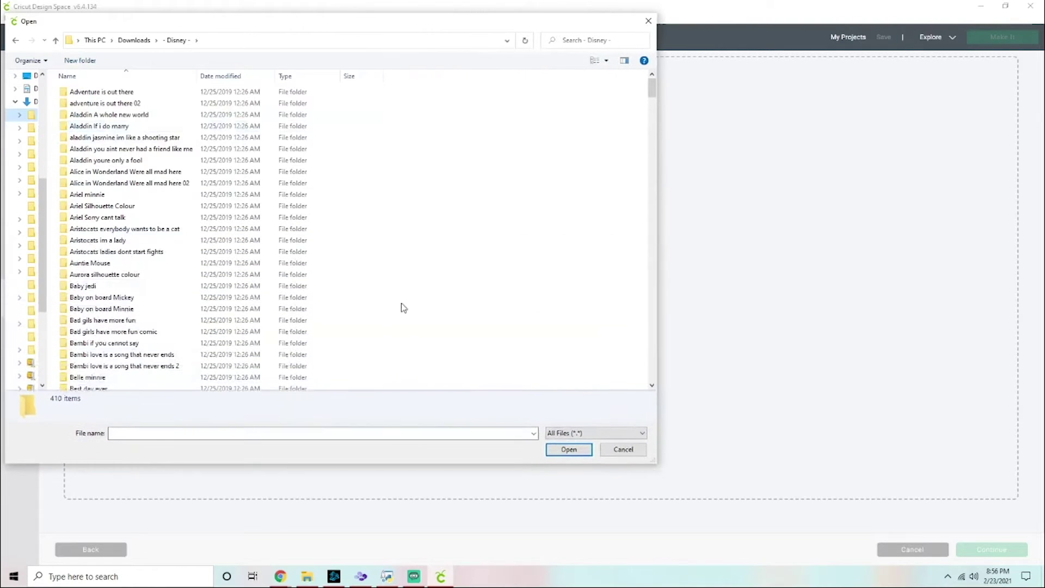
- Scroll the Disney folder list to the Minnie designs, including Minnie Crown Castle
drag(652, 87, 631, 380)
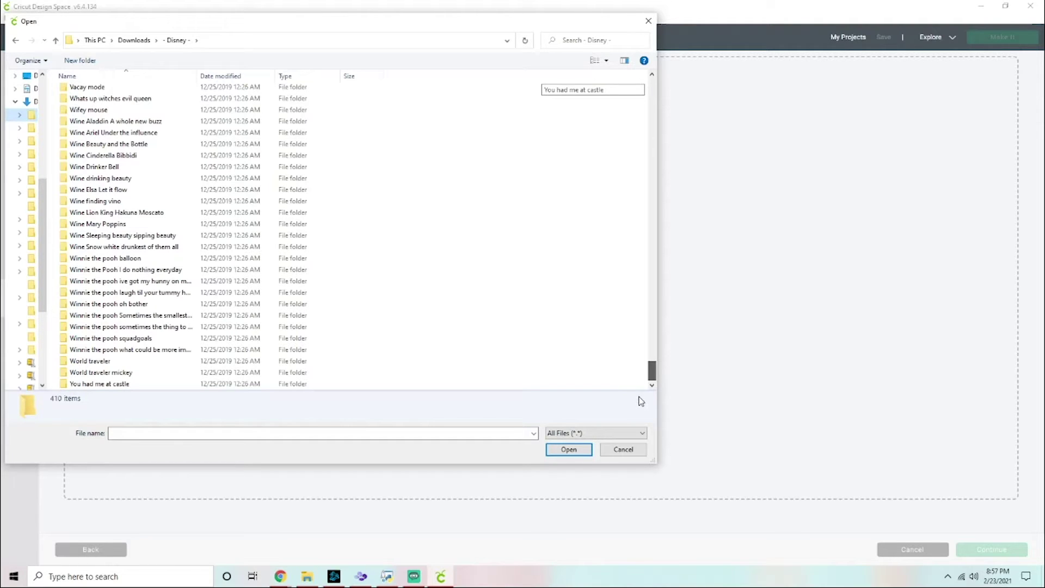
drag(656, 371, 662, 362)
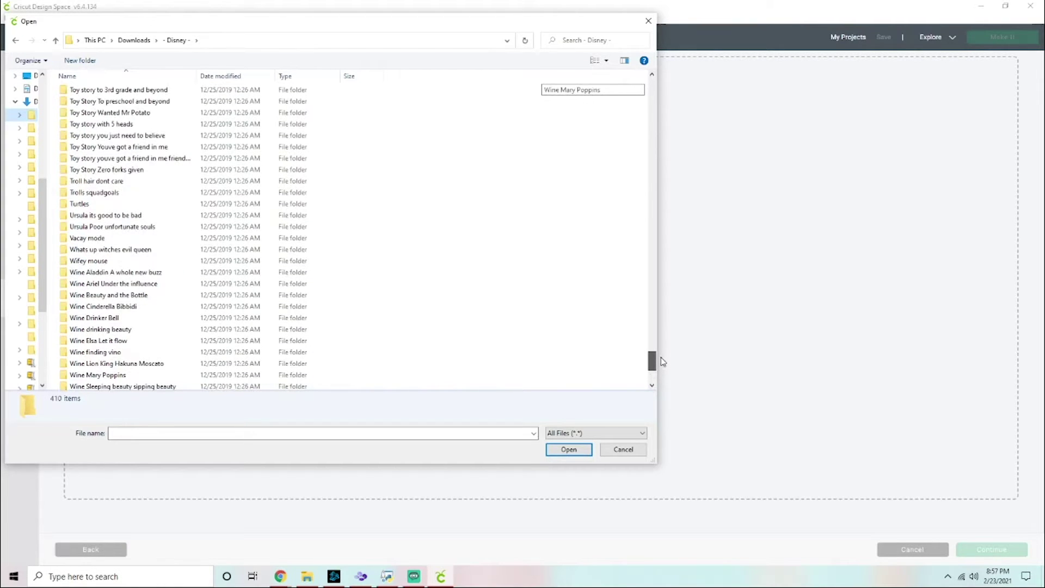
drag(661, 358, 673, 335)
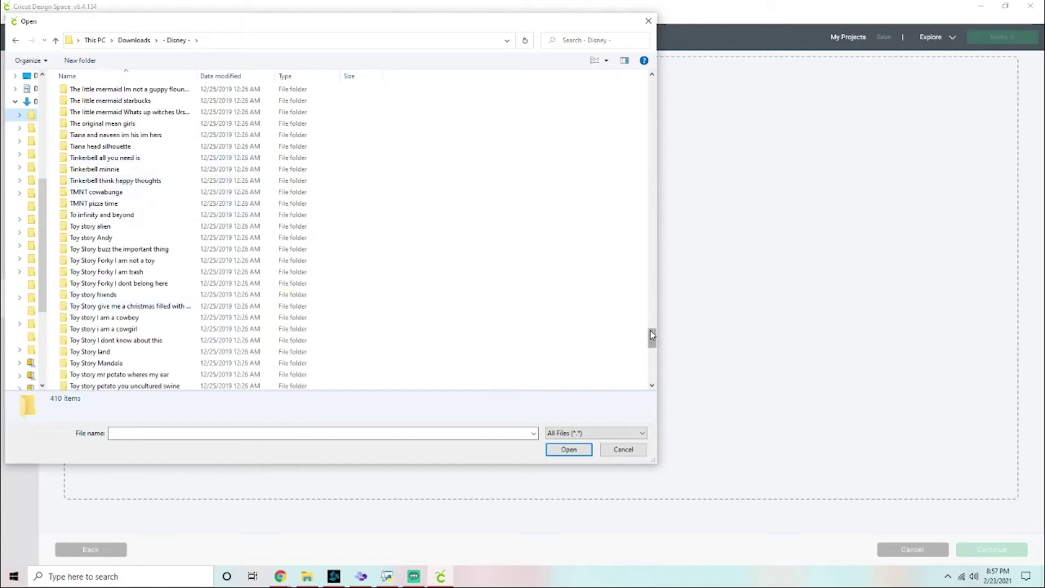
scroll(333, 234, up, 9)
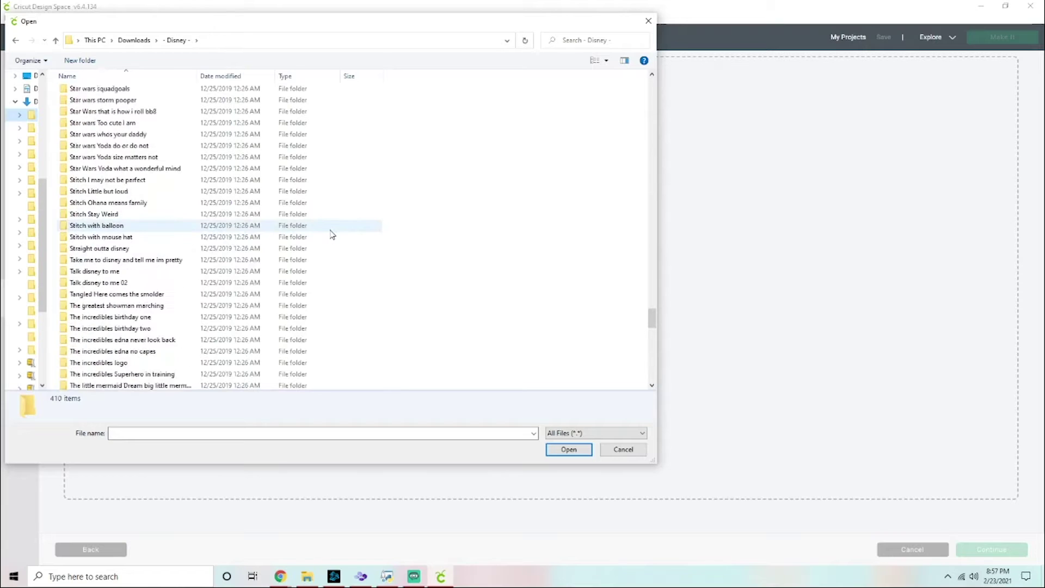
scroll(332, 235, up, 8)
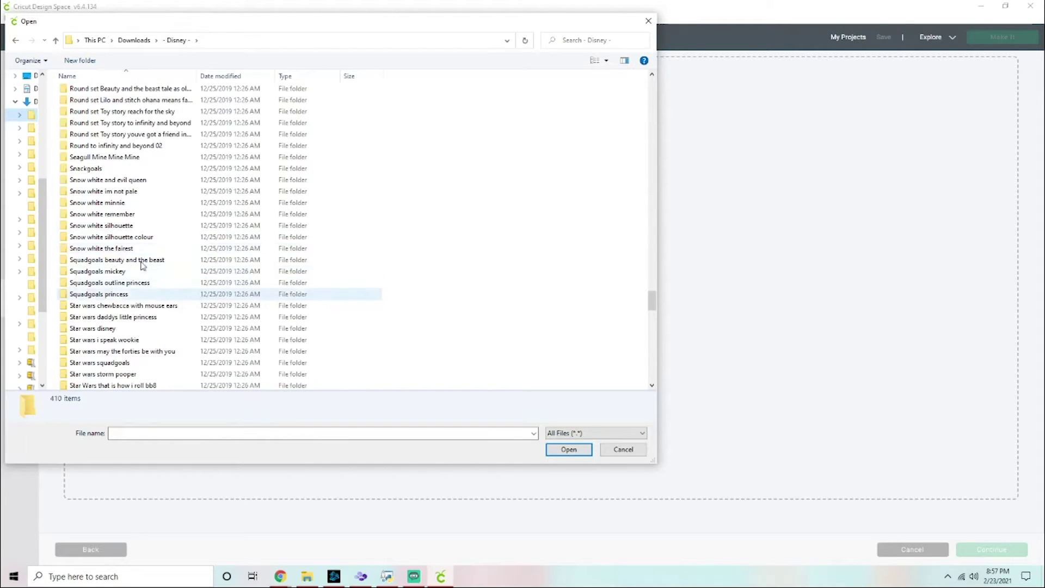
scroll(164, 262, up, 9)
scroll(163, 259, up, 7)
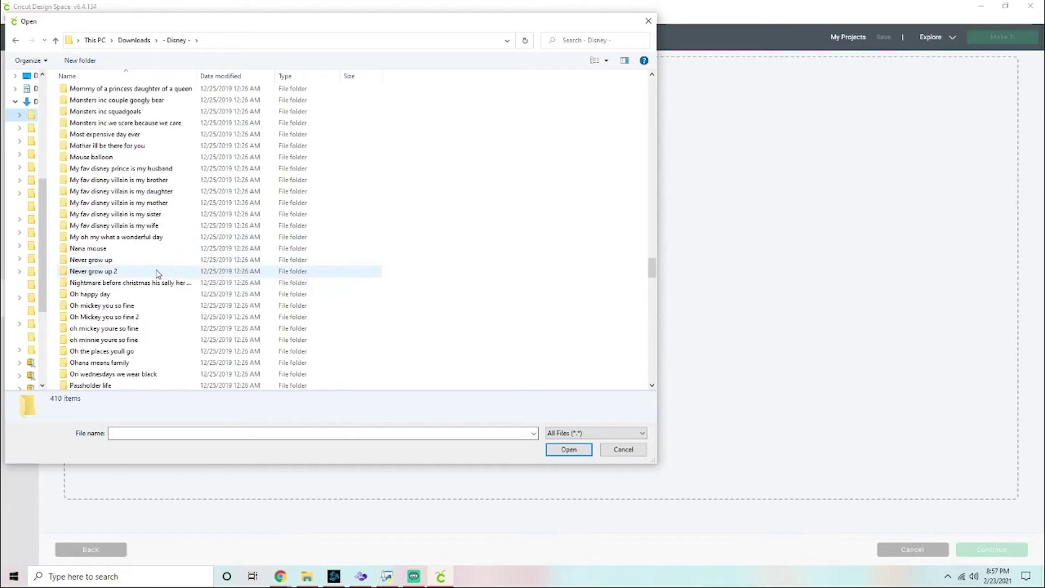
scroll(158, 198, up, 7)
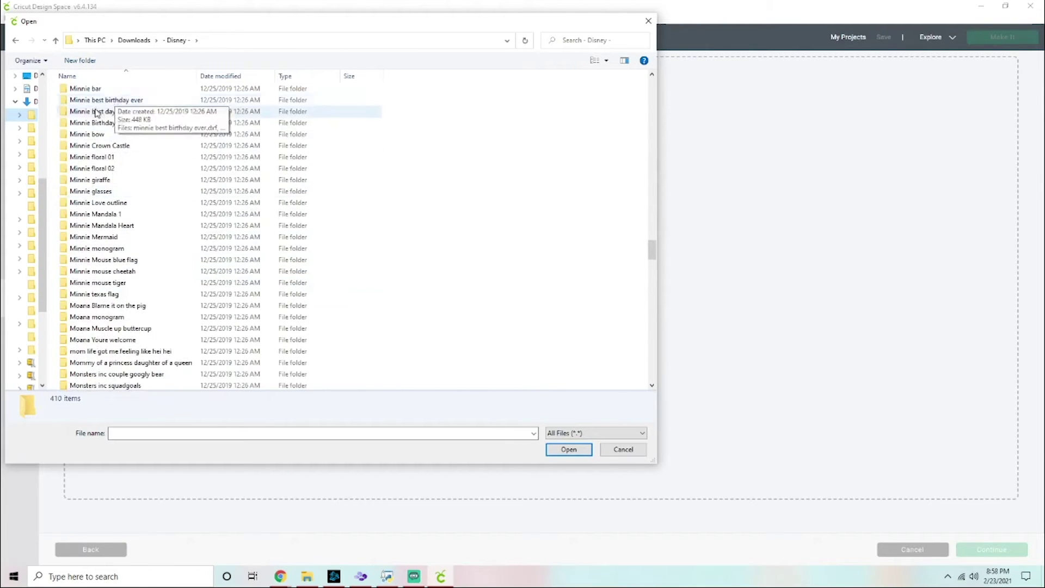
- Open the Minnie Crown Castle folder, load the 01 PNG, and mark it Simple
click(90, 147)
double_click(89, 152)
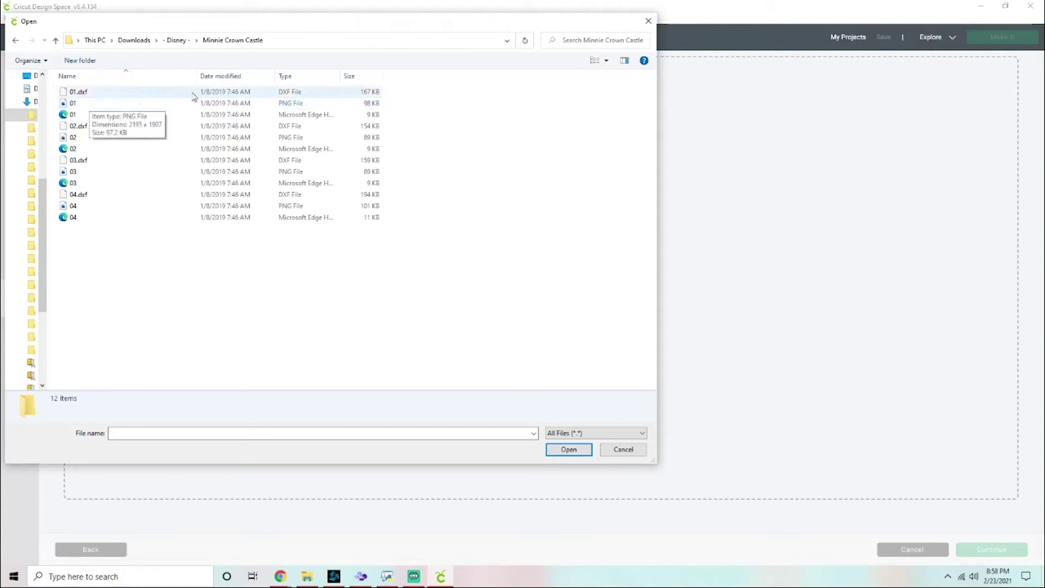
double_click(102, 104)
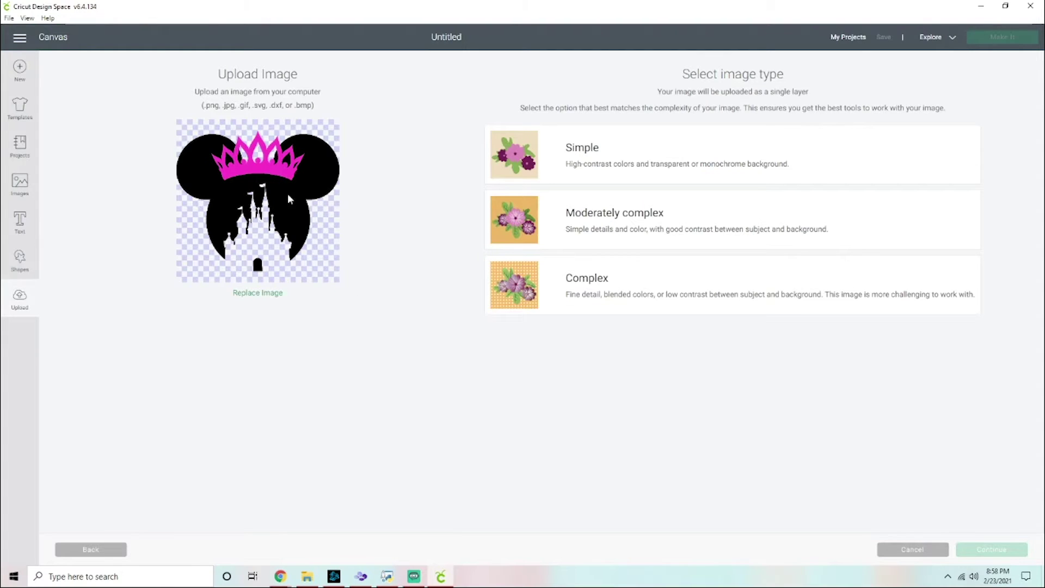
click(520, 173)
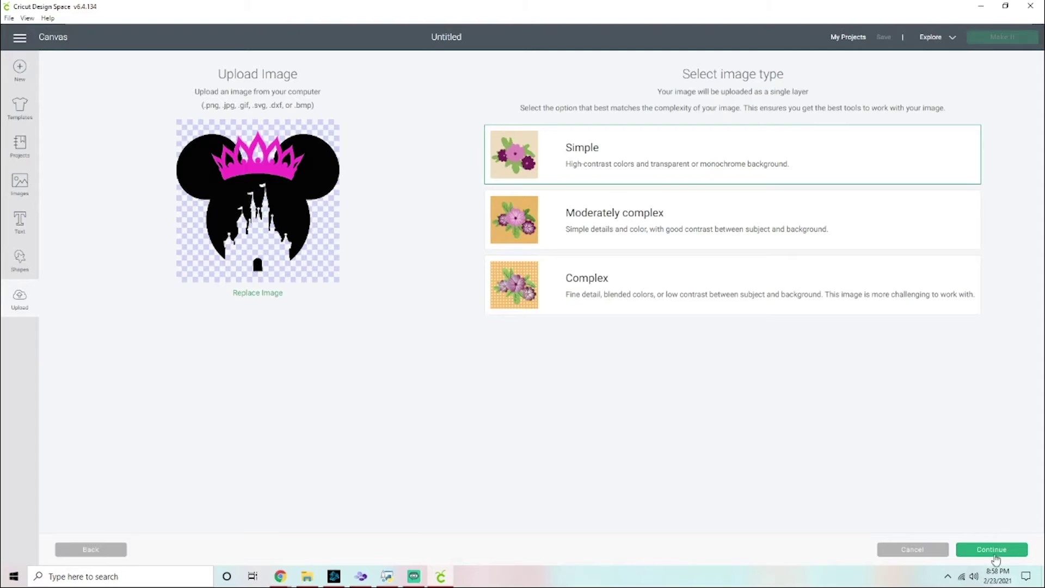
- Move to Select & erase and test-erase the black circle background and two crown loops
click(996, 555)
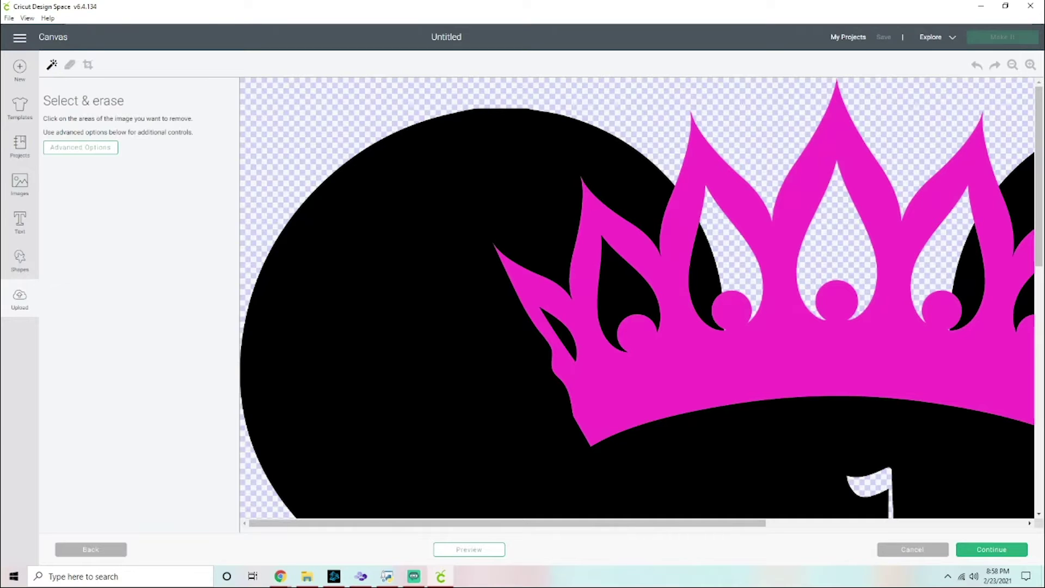
click(522, 224)
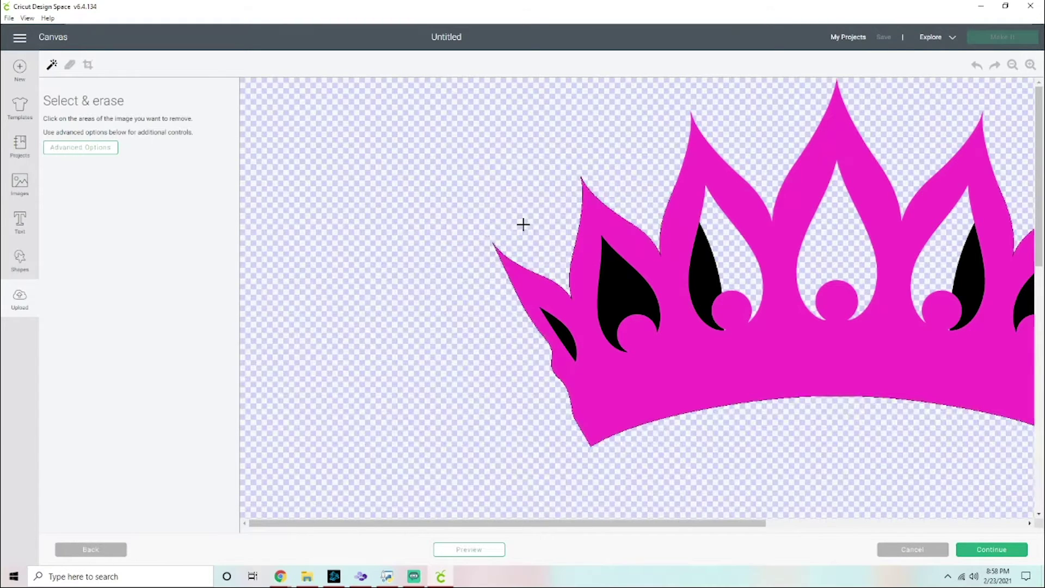
scroll(523, 224, down, 3)
scroll(523, 224, up, 3)
click(628, 264)
click(714, 264)
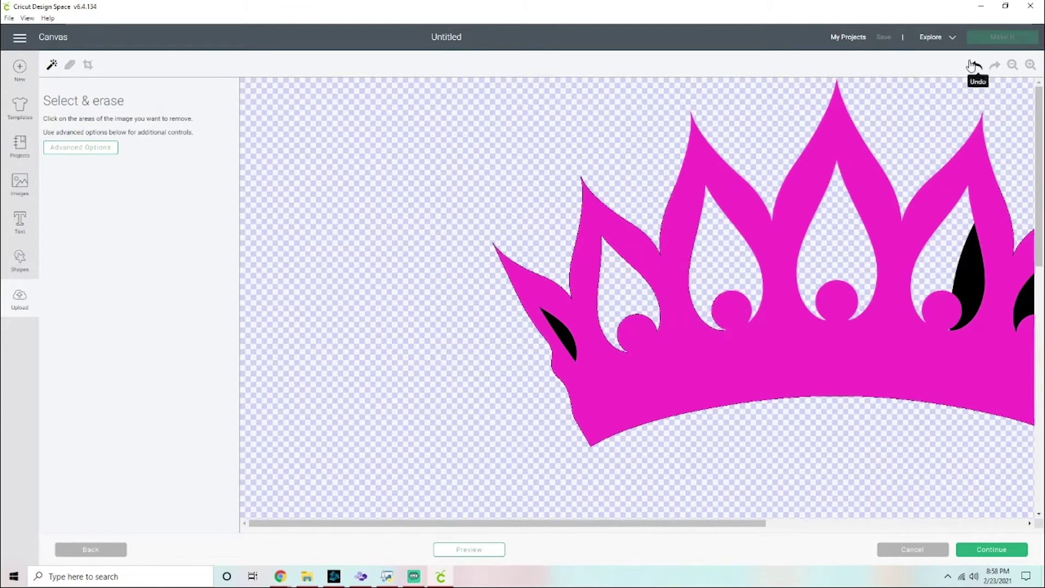
- Undo all three erasures and show advanced settings with 8 colours and tolerance 16
click(976, 66)
click(977, 67)
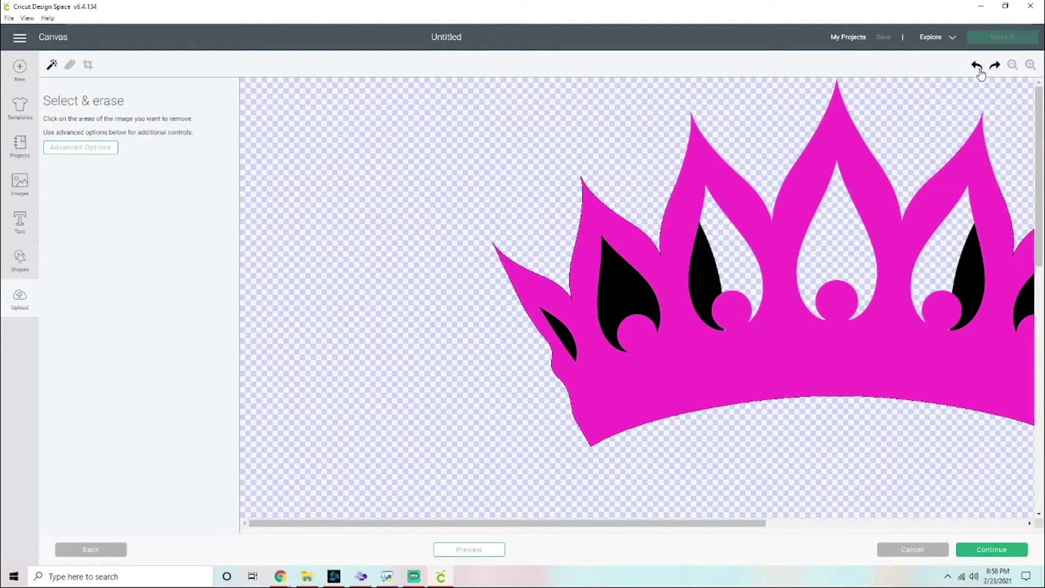
click(977, 68)
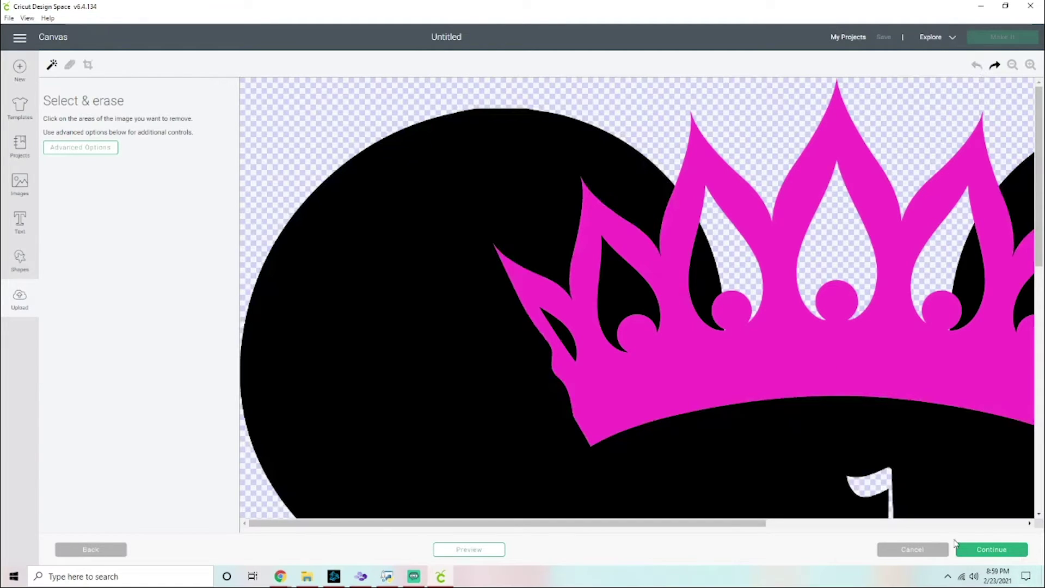
click(75, 148)
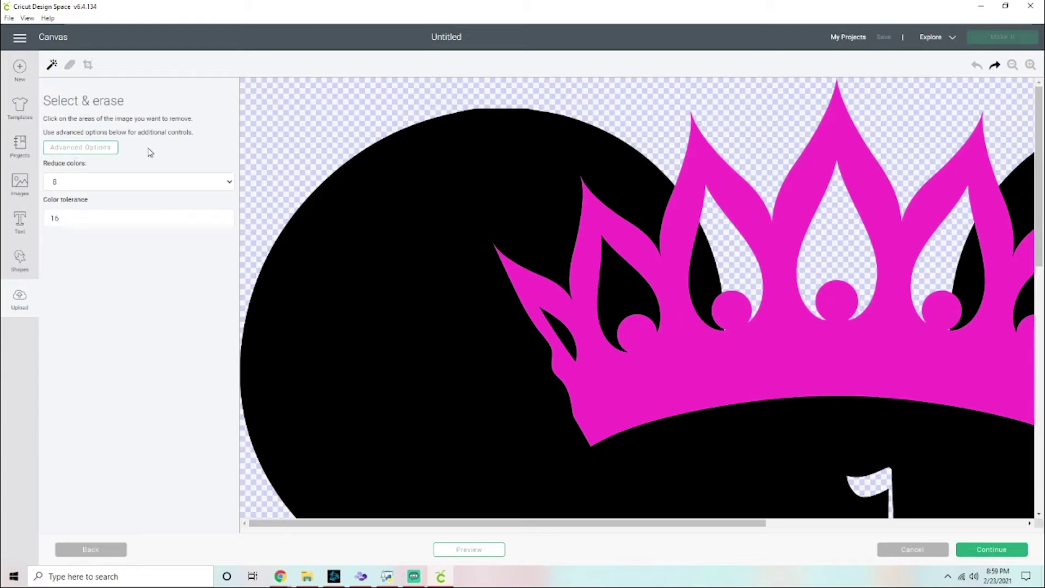
- Try 5 and 2 reduced colours, settle on Unmodified, and continue to upload type
click(223, 188)
click(131, 235)
click(130, 186)
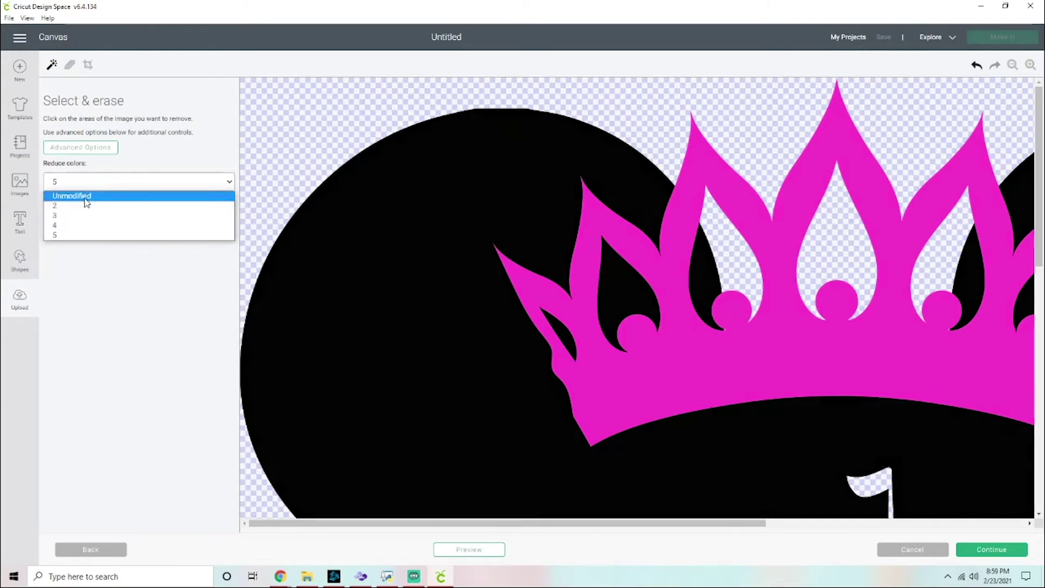
click(75, 205)
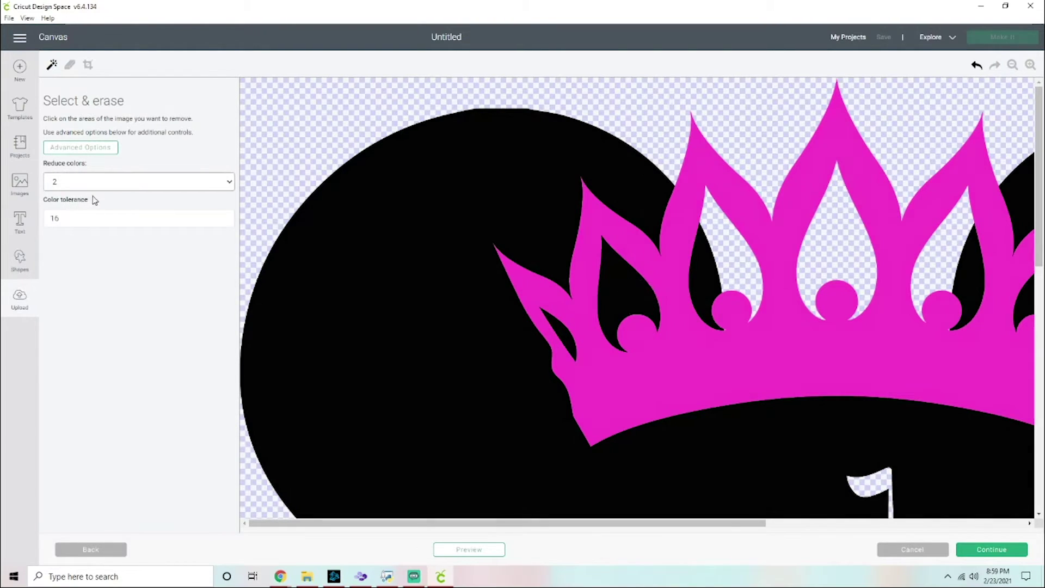
click(131, 181)
click(115, 194)
click(109, 223)
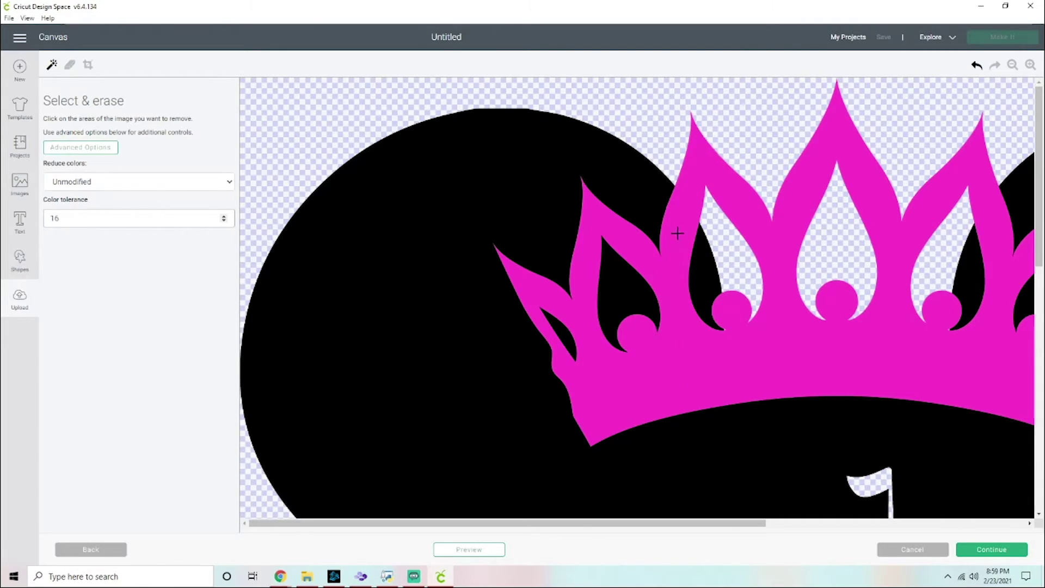
click(1011, 550)
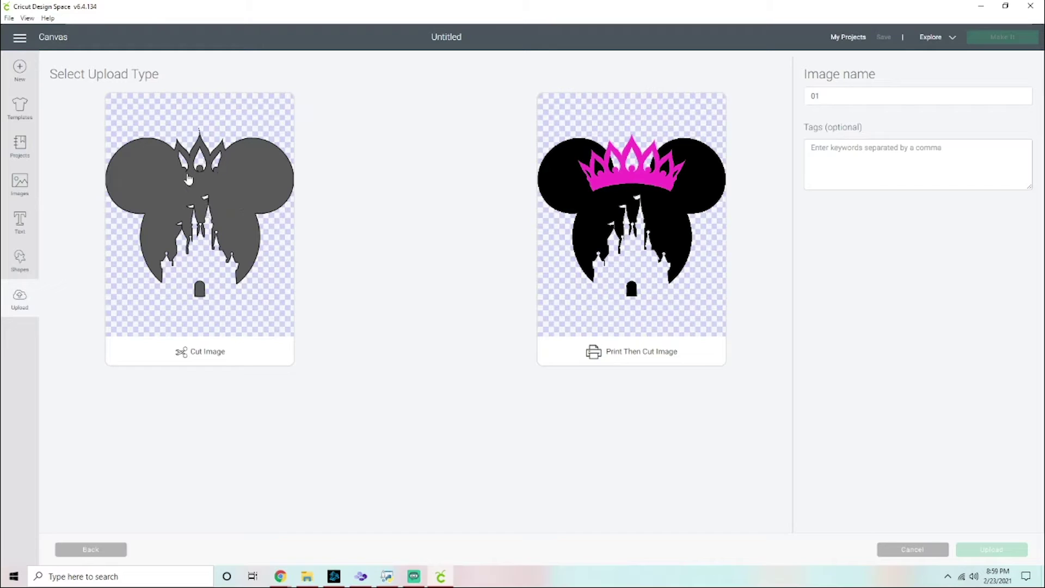
- Go back from Select Upload Type to the Select & erase step
click(113, 550)
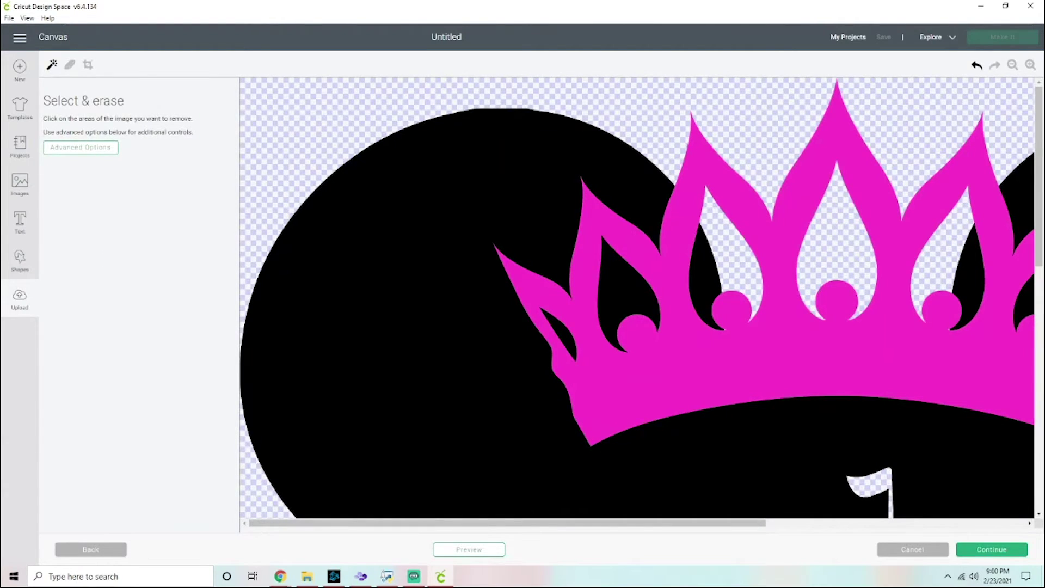
- Erase the black inside the crown openings and the whole black background, then continue
click(632, 272)
click(706, 267)
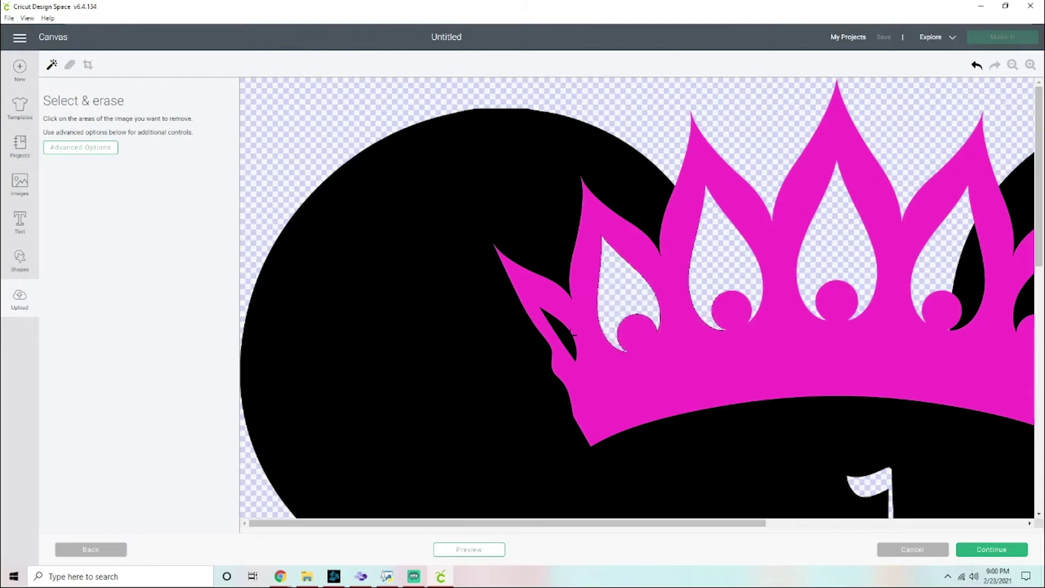
click(568, 335)
click(987, 279)
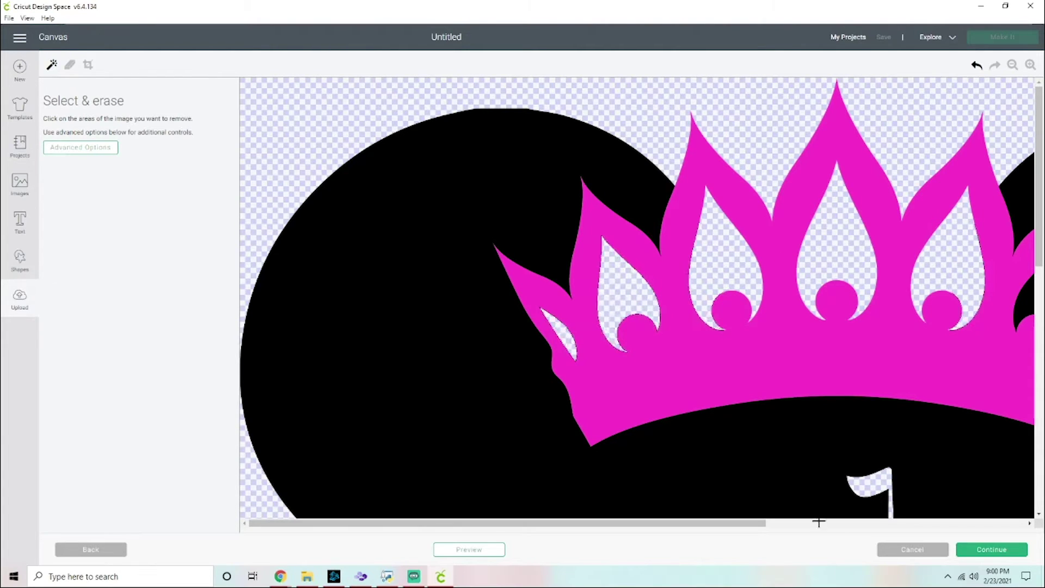
drag(544, 523, 646, 523)
click(887, 294)
click(969, 381)
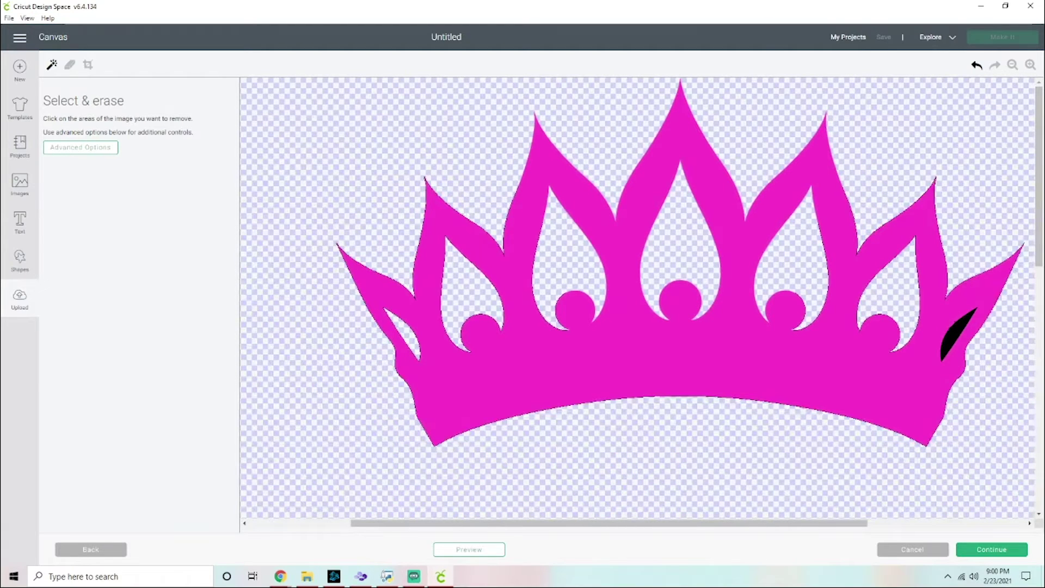
click(955, 329)
click(1015, 548)
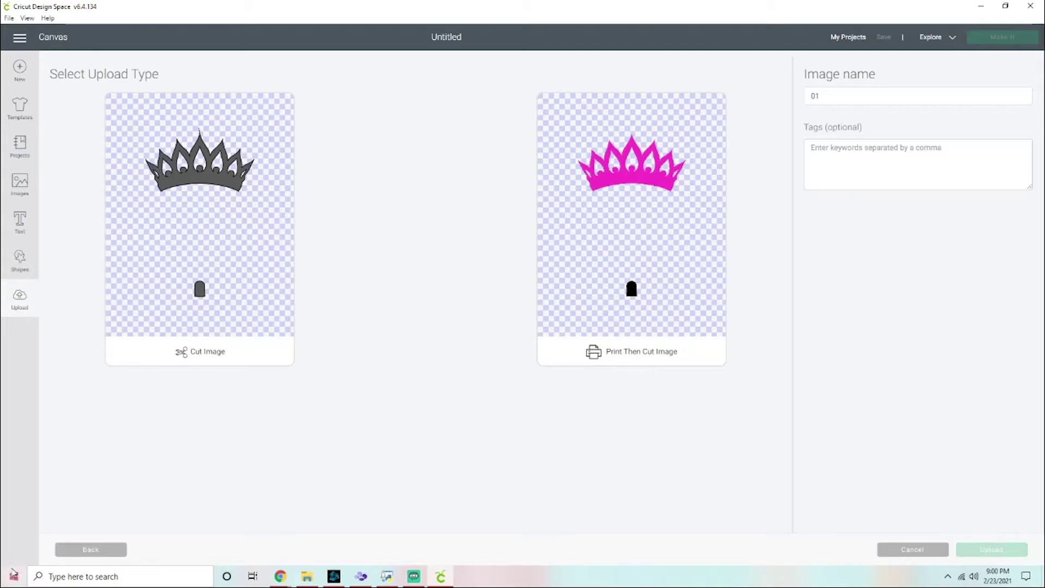
- Return to erase the leftover black arched piece and continue to upload type again
click(123, 558)
scroll(910, 406, down, 5)
click(861, 433)
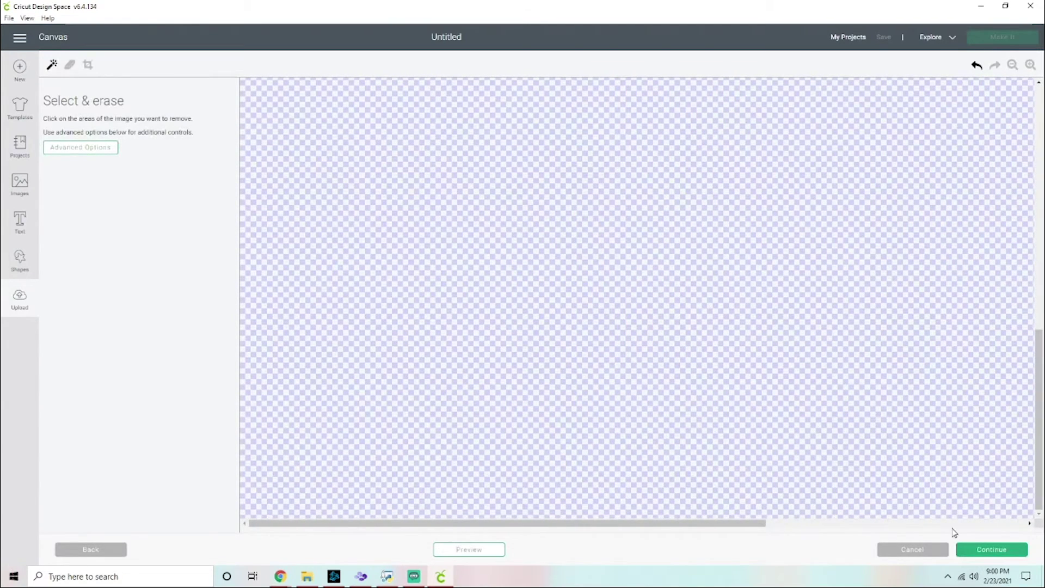
click(975, 547)
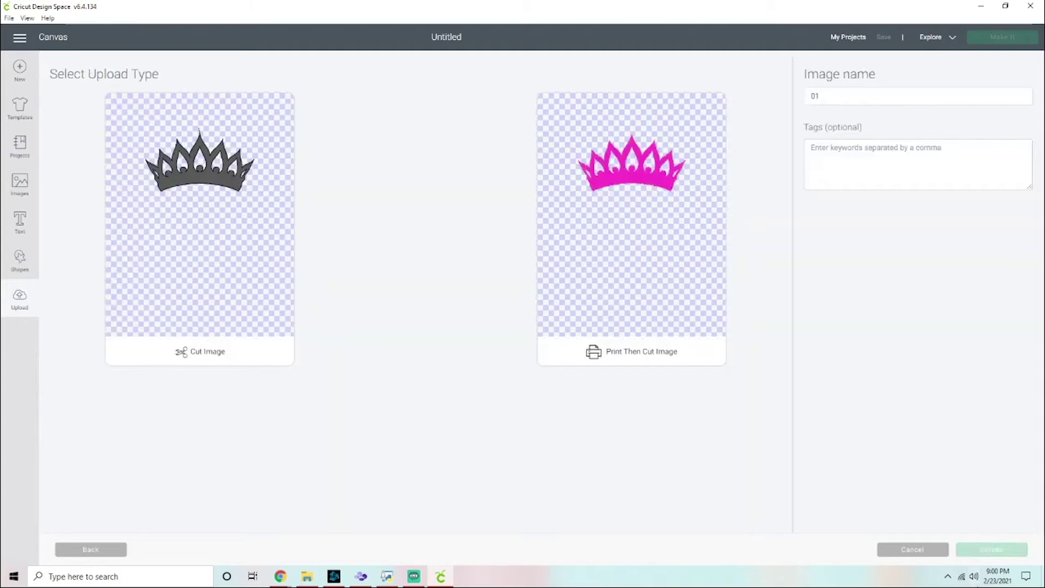
- Choose Cut Image for the crown and upload image 01
click(231, 273)
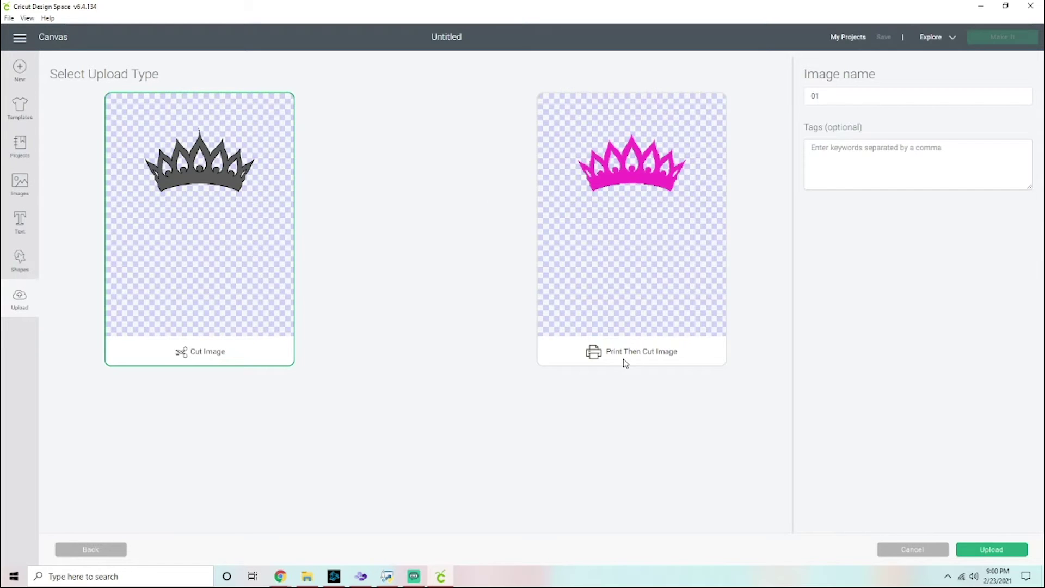
click(996, 551)
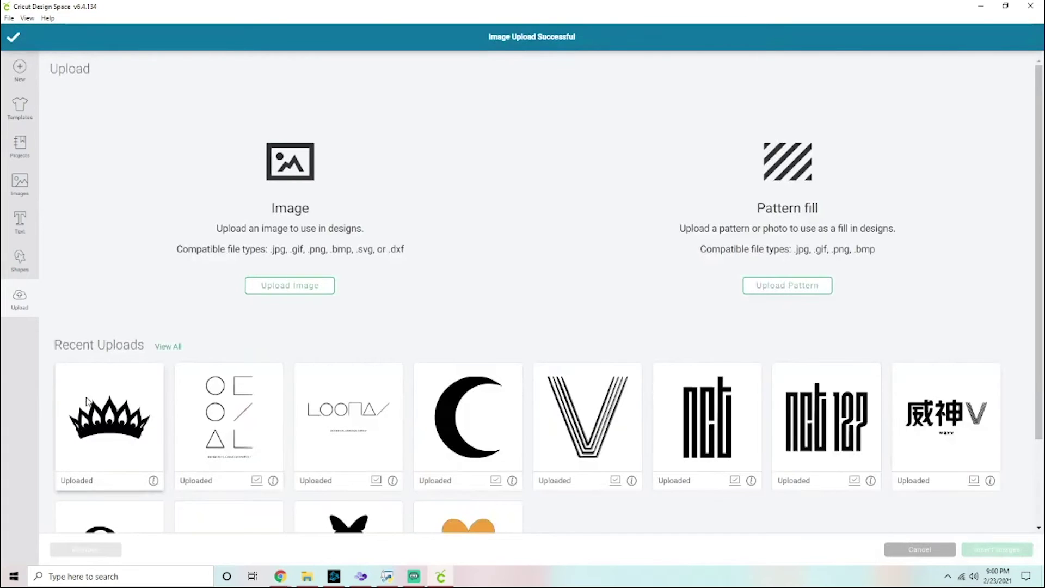
- Start a new image upload, browse Downloads > - Disney - > Aristocats ladies dont start fights, and open its DXF file
click(18, 302)
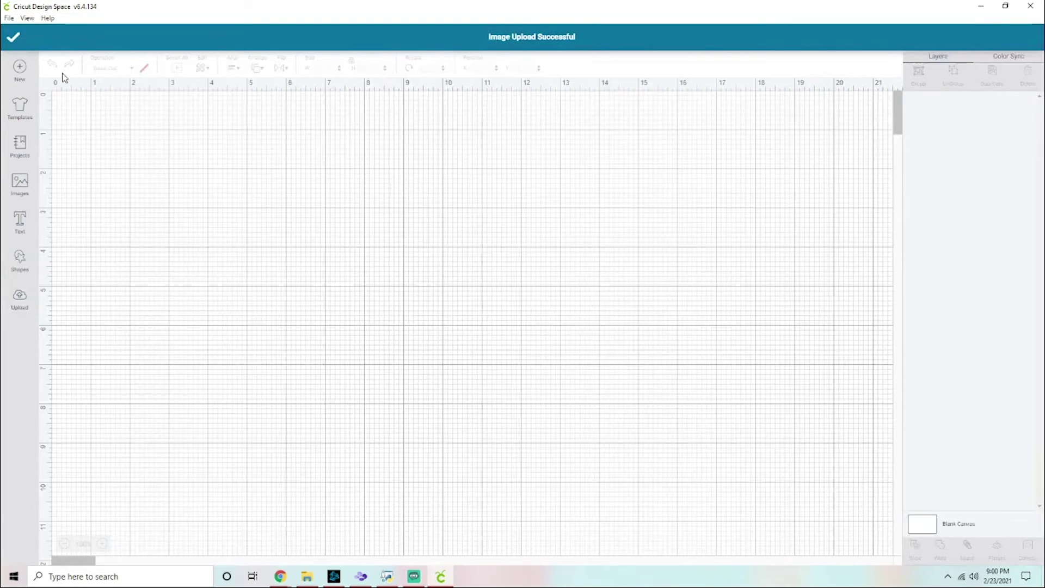
click(307, 287)
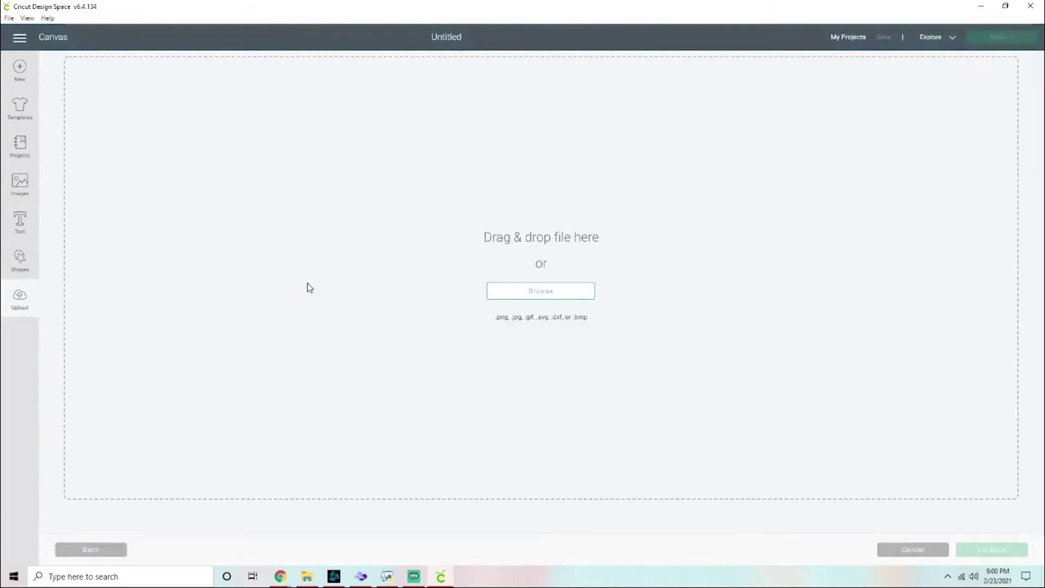
click(544, 290)
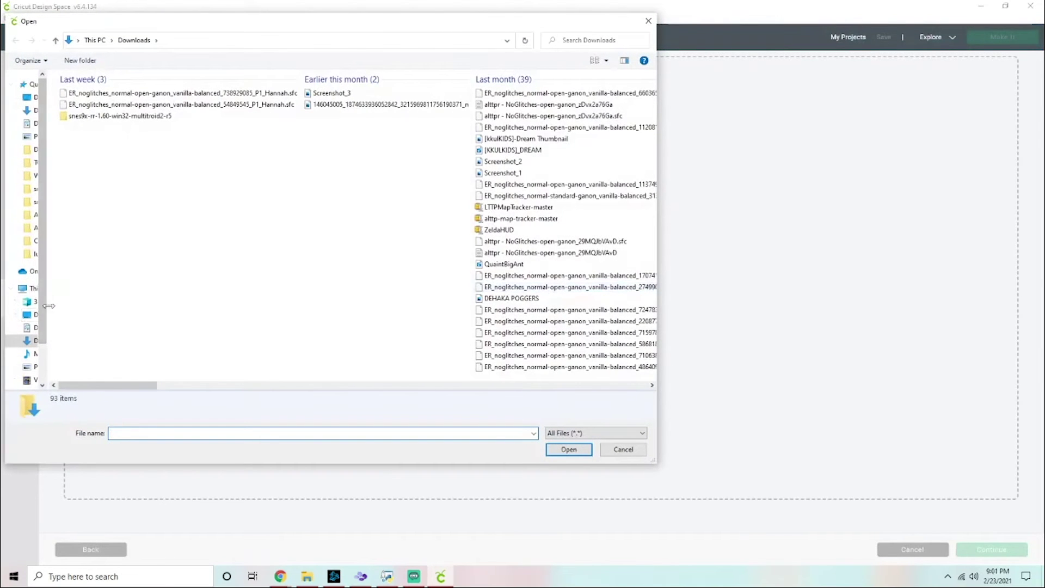
drag(47, 302, 96, 294)
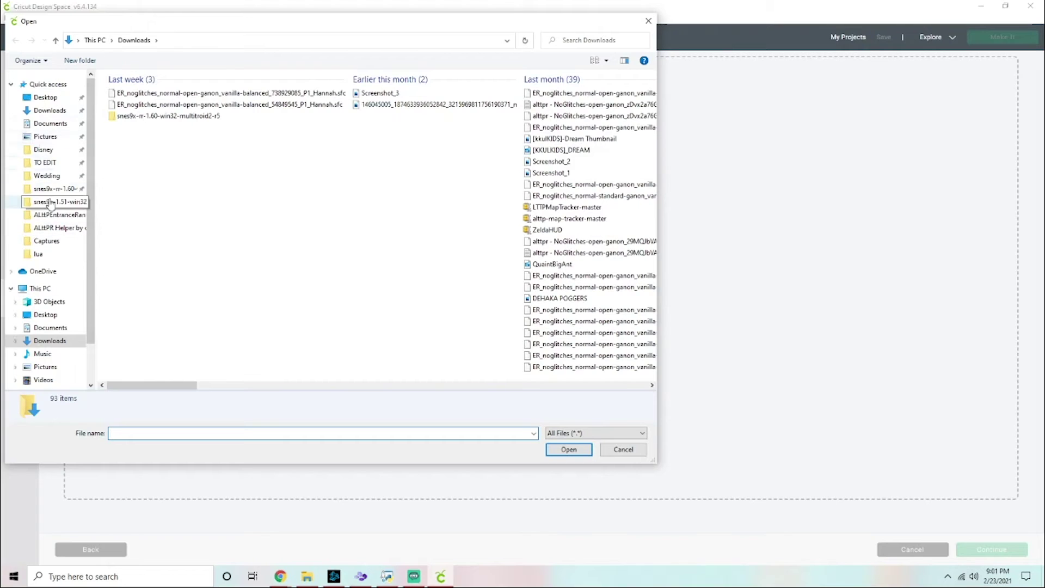
click(13, 343)
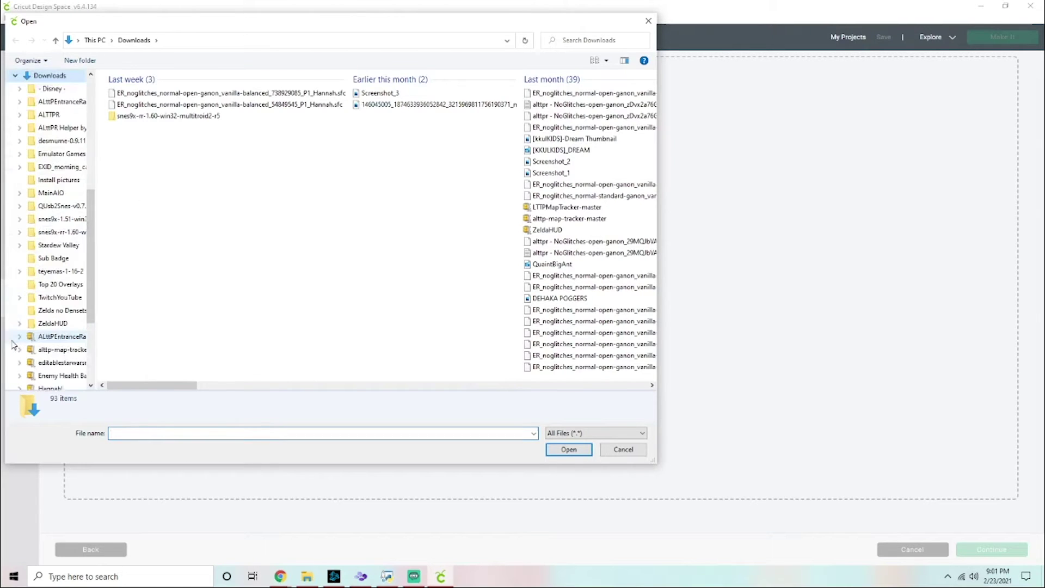
click(52, 88)
scroll(272, 215, down, 15)
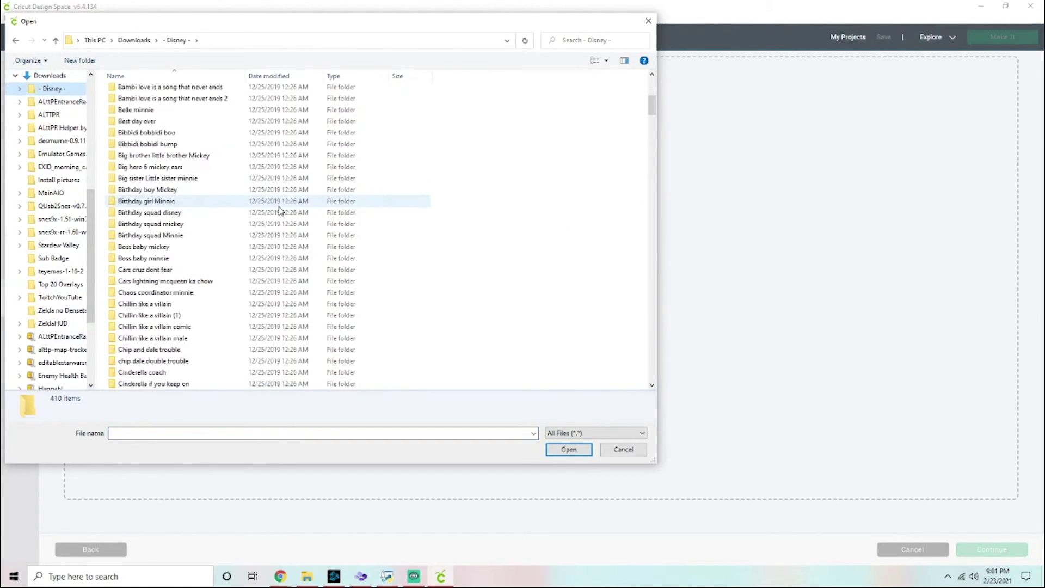
scroll(260, 225, up, 15)
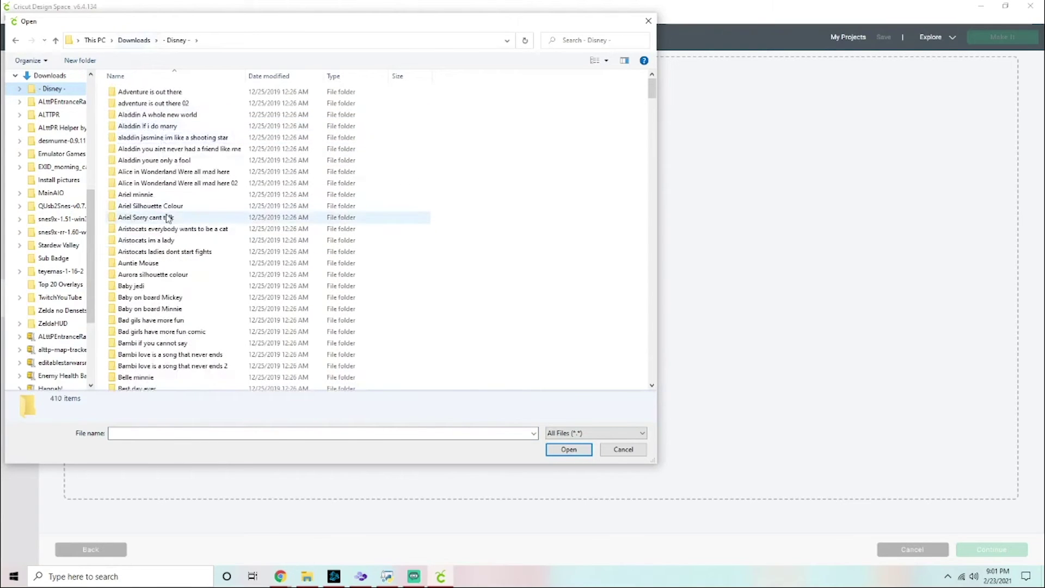
double_click(178, 251)
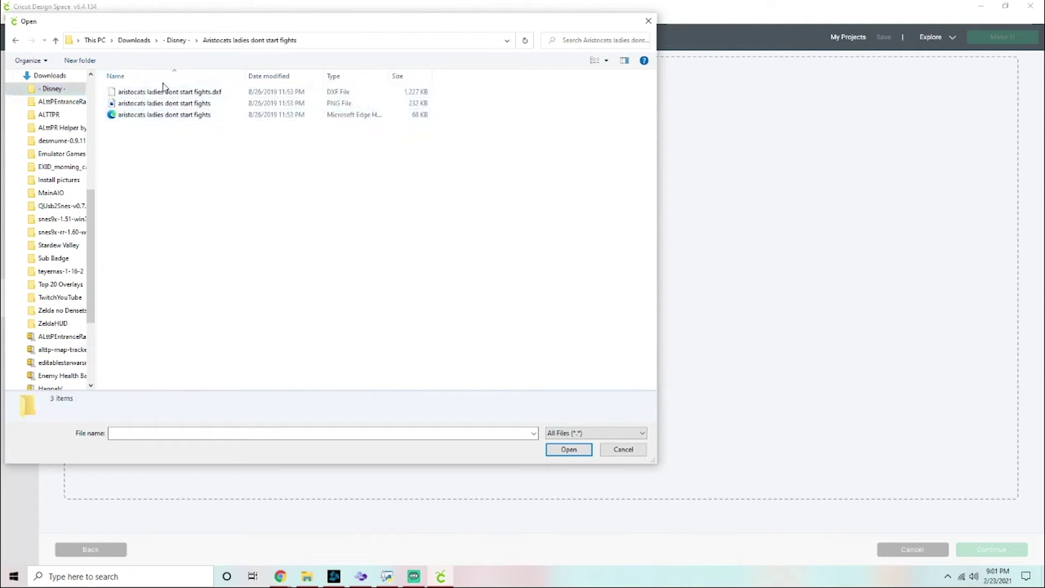
double_click(165, 93)
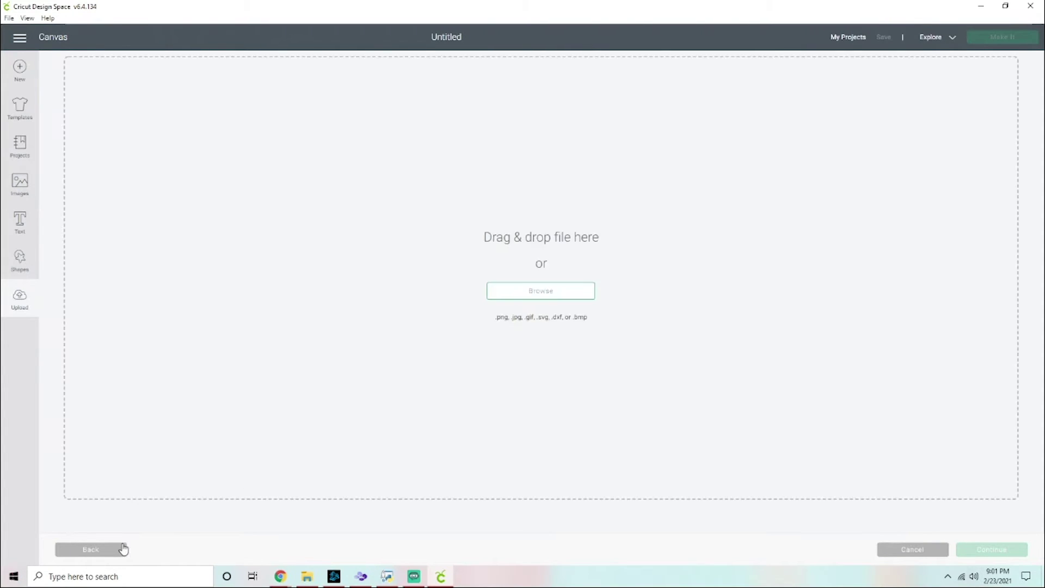
- Browse back to the Aristocats ladies dont start fights folder and open the design's PNG file instead
click(590, 298)
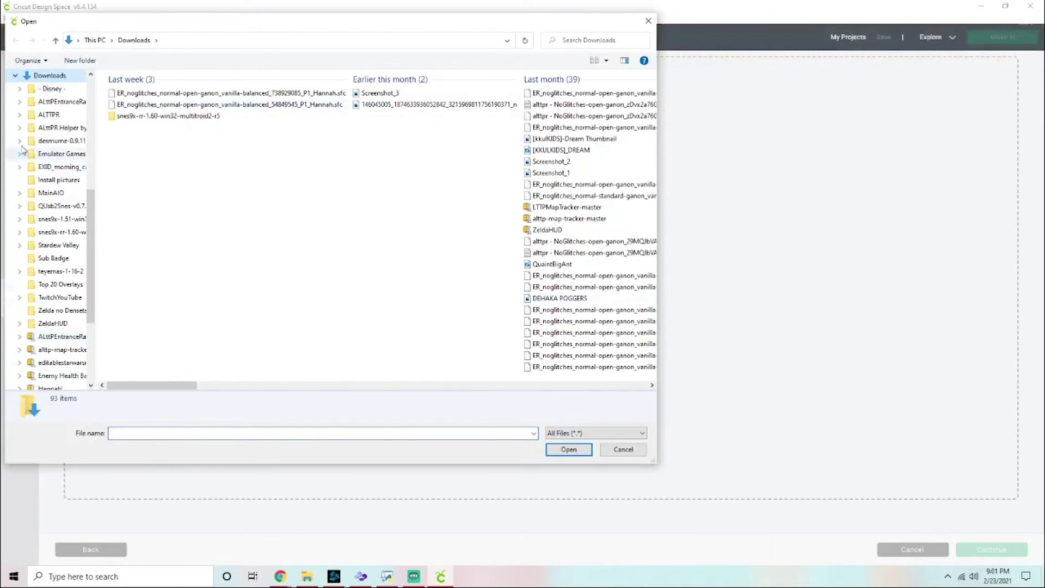
click(52, 89)
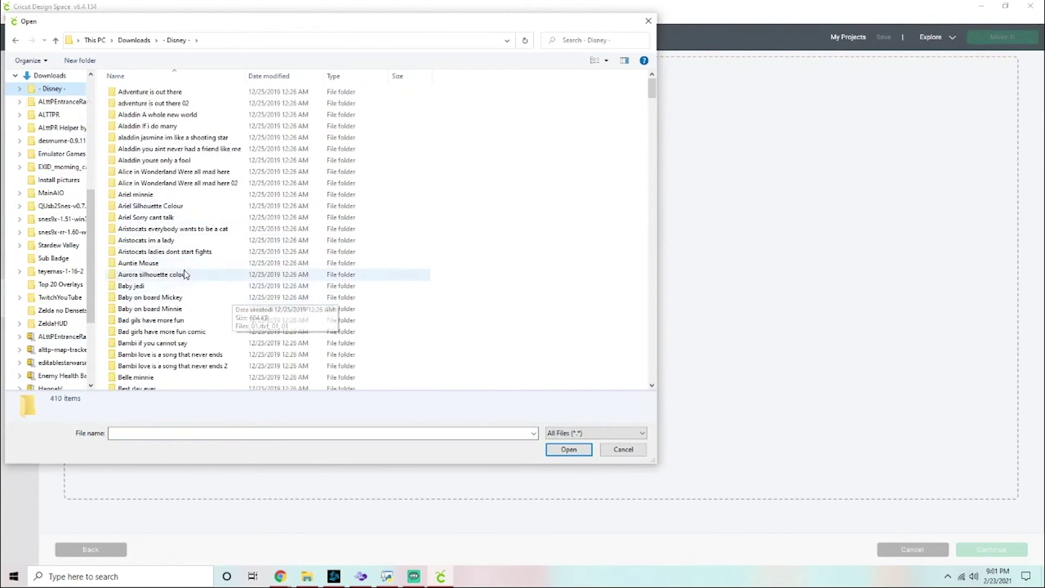
click(165, 240)
double_click(162, 252)
double_click(196, 103)
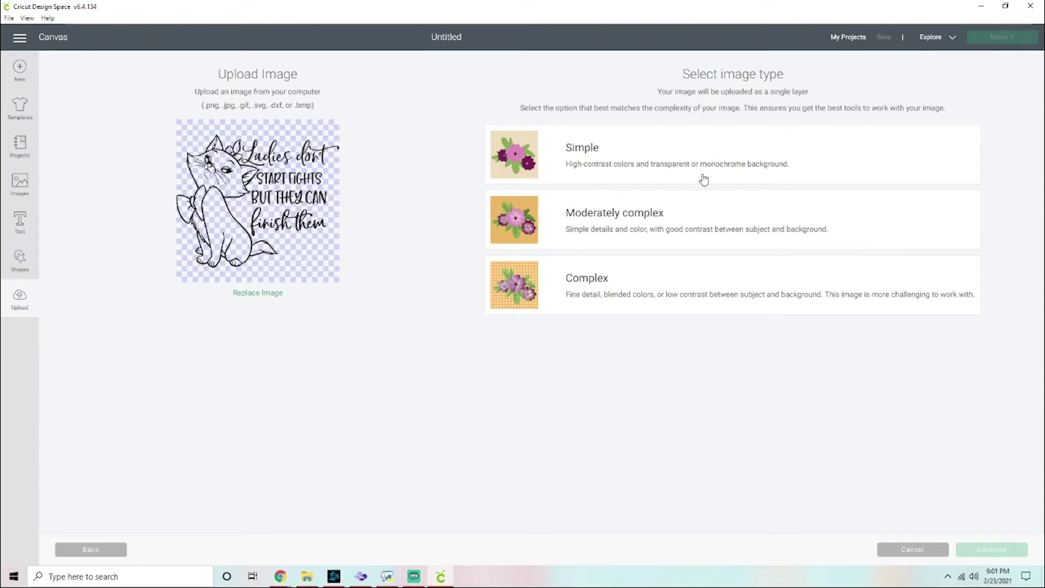
- Mark the cat image as Simple, review it in Select & erase, and continue to the upload type
click(572, 165)
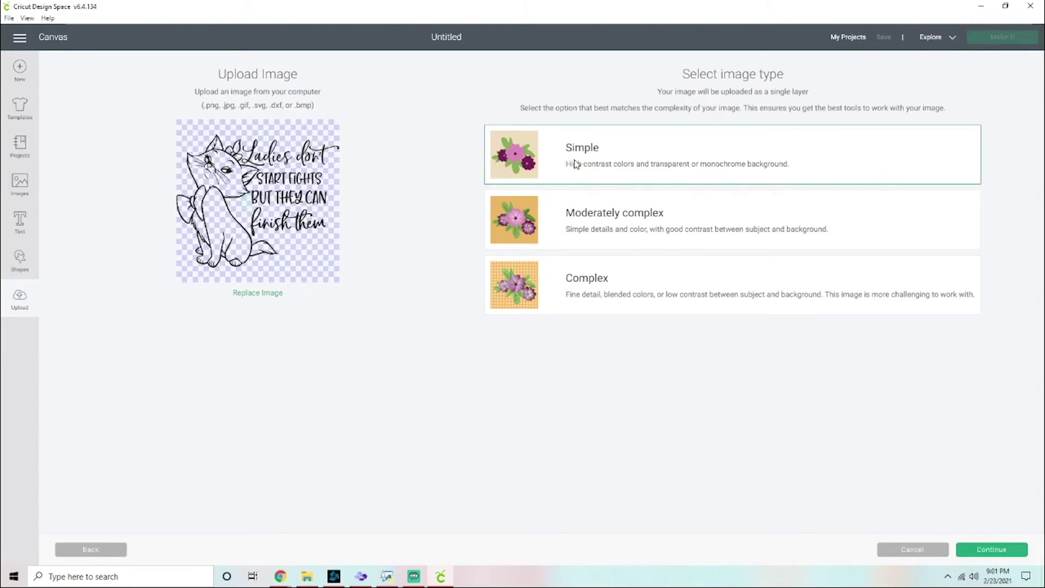
click(1008, 555)
scroll(850, 318, down, 3)
scroll(849, 317, up, 1)
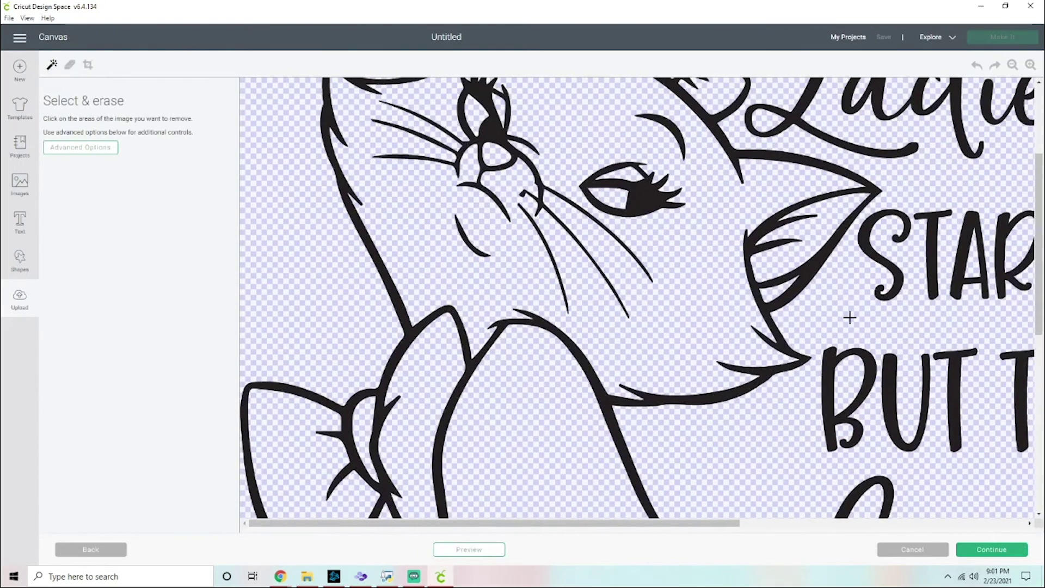
scroll(804, 336, up, 3)
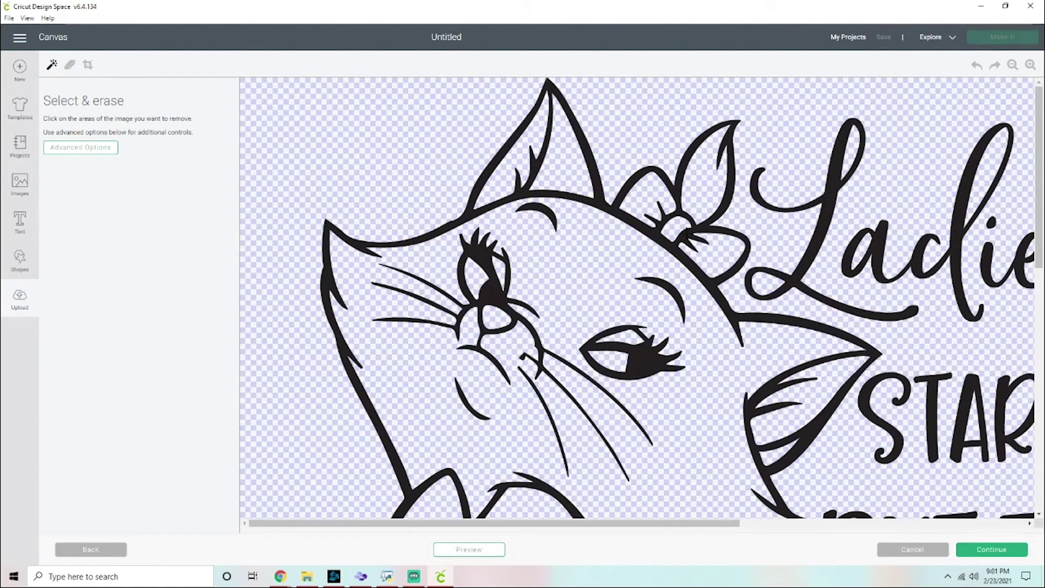
click(975, 550)
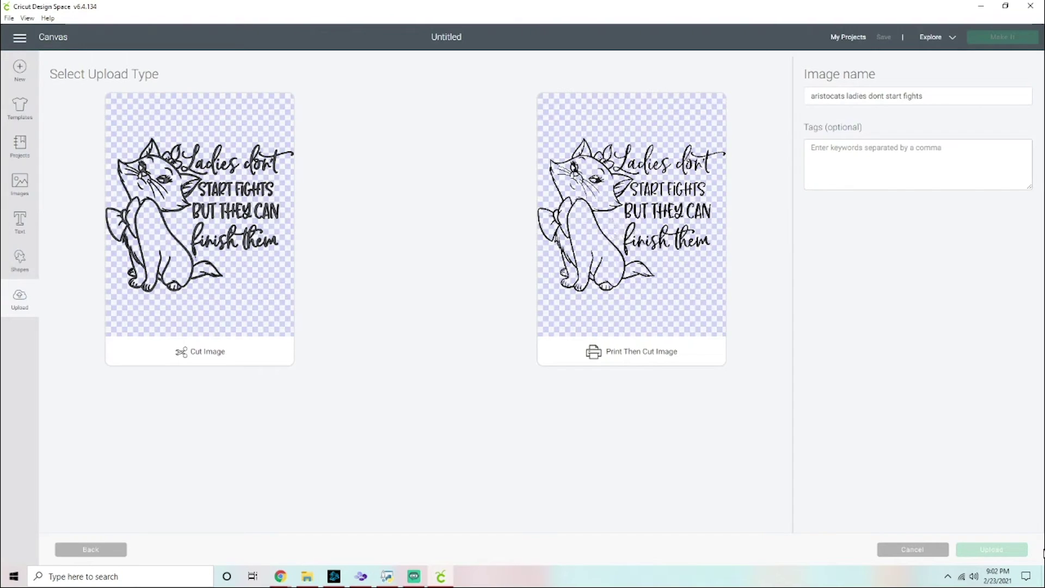
- Choose Cut Image rather than Print Then Cut and upload the Aristocats design
click(650, 201)
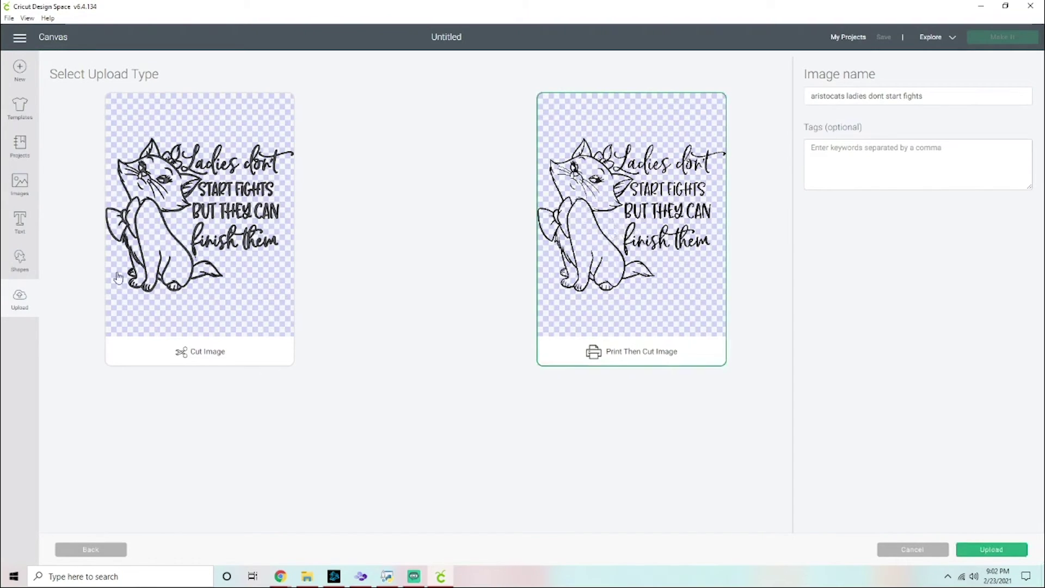
click(251, 201)
click(1007, 551)
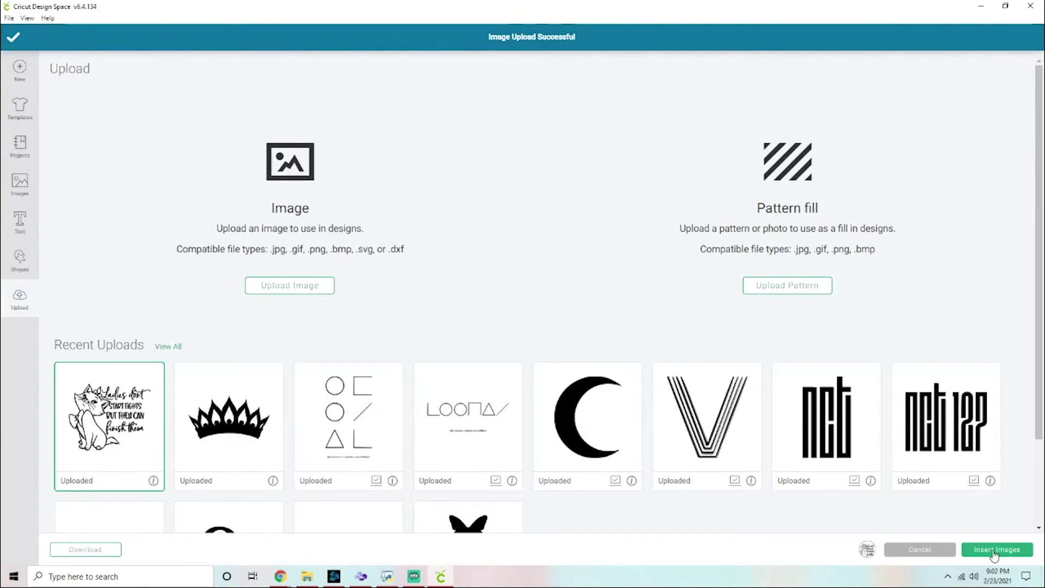
- Insert the cat design, set its width to 10.094 in, and move it to the mat's top-left
click(996, 550)
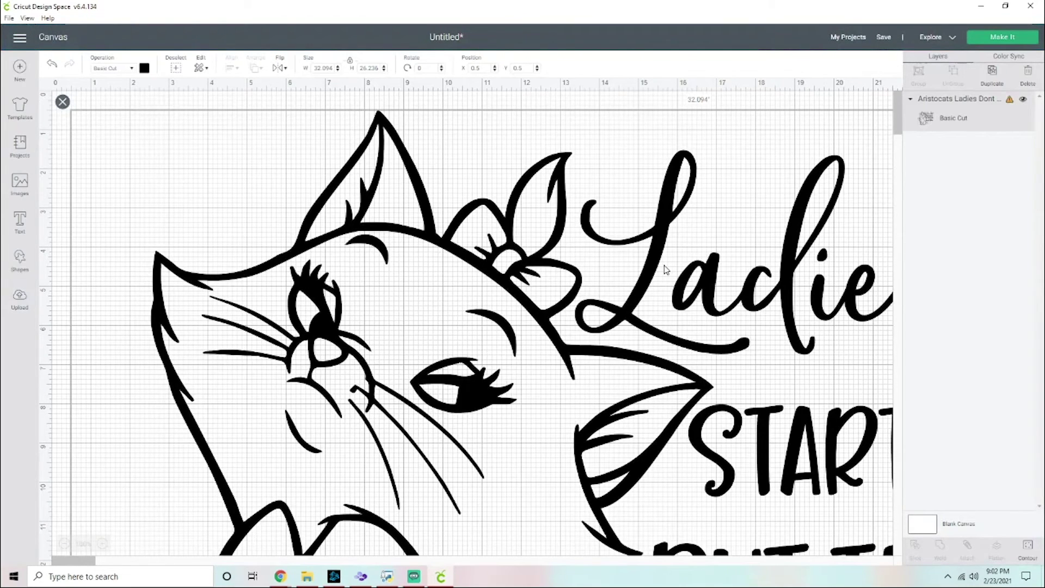
drag(150, 182, 175, 296)
scroll(550, 263, down, 10)
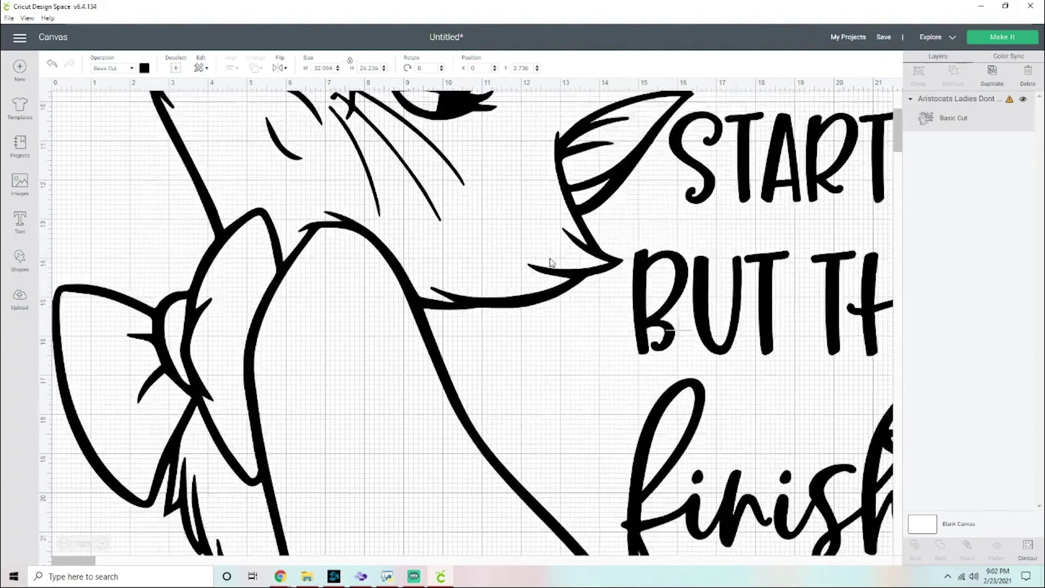
scroll(774, 321, up, 4)
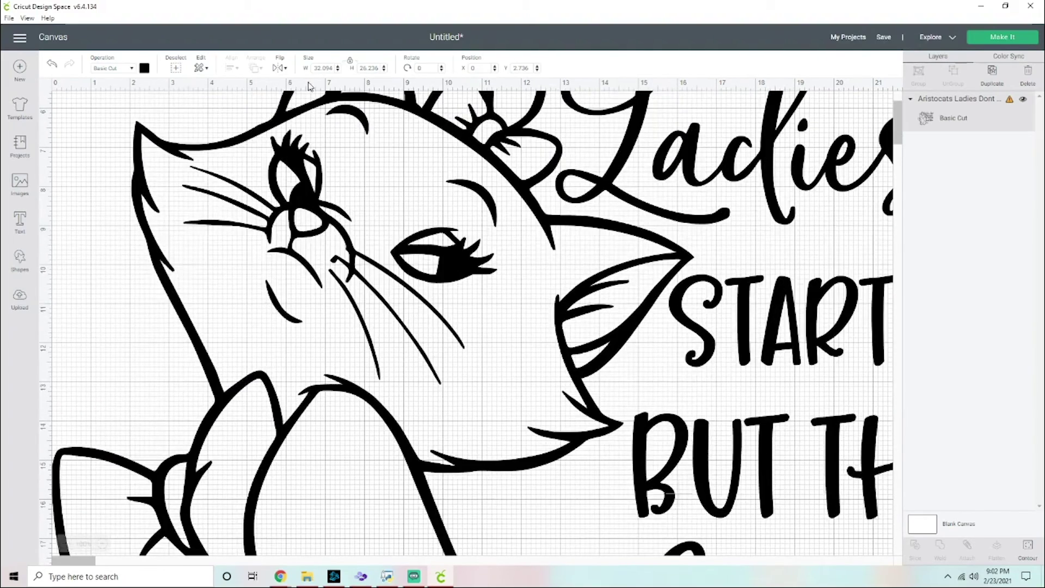
double_click(324, 70)
key(Return)
scroll(350, 352, up, 5)
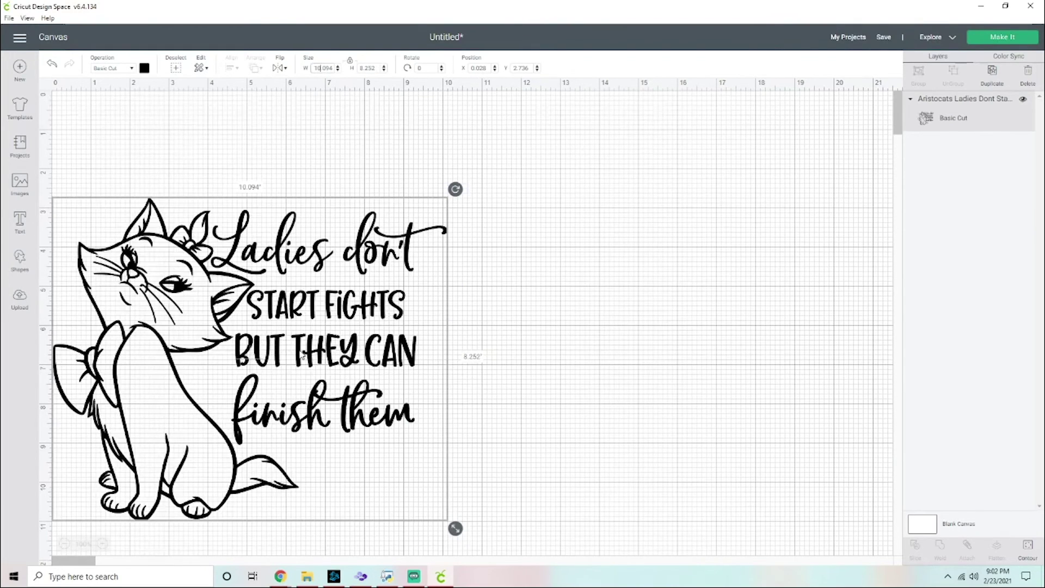
drag(303, 355, 275, 189)
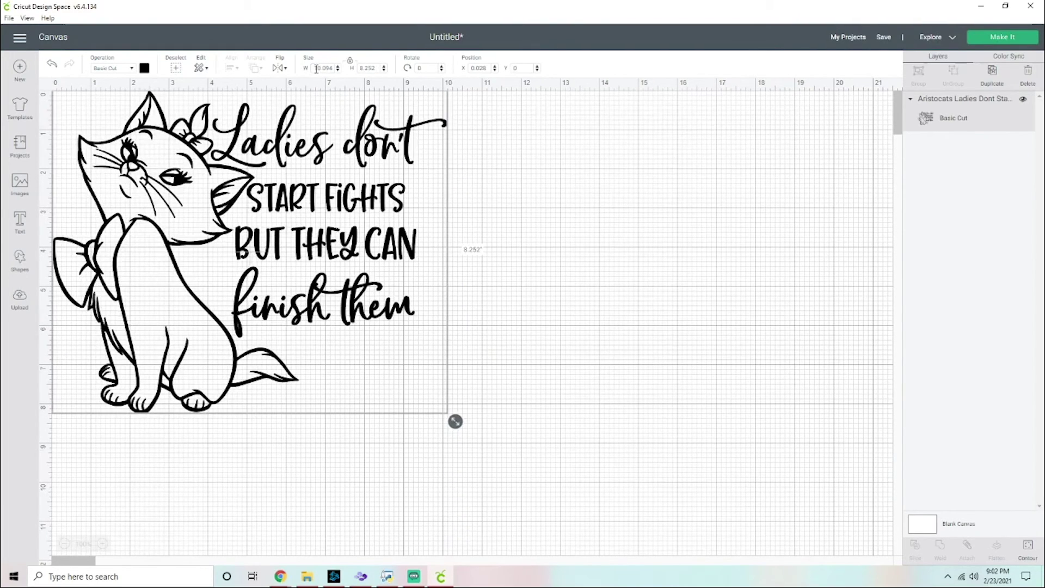
- Open and dismiss the Aristocats layer options, then collapse its layer group
right_click(950, 100)
click(945, 101)
click(911, 100)
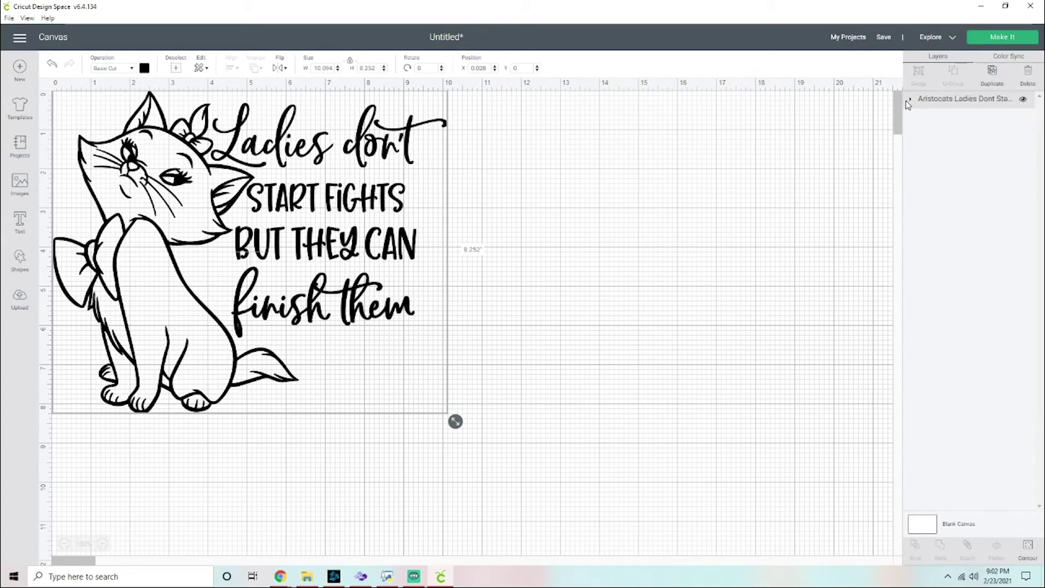
click(912, 102)
click(912, 101)
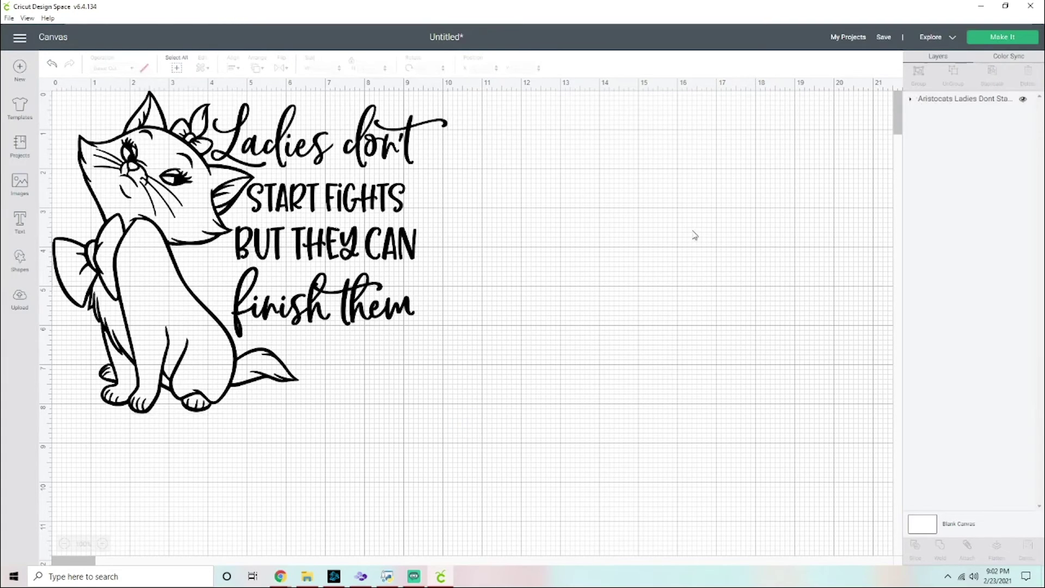
- Add a heart shape, shrink it to about 0.77 in wide, and nudge it beside 'finish them'
click(20, 259)
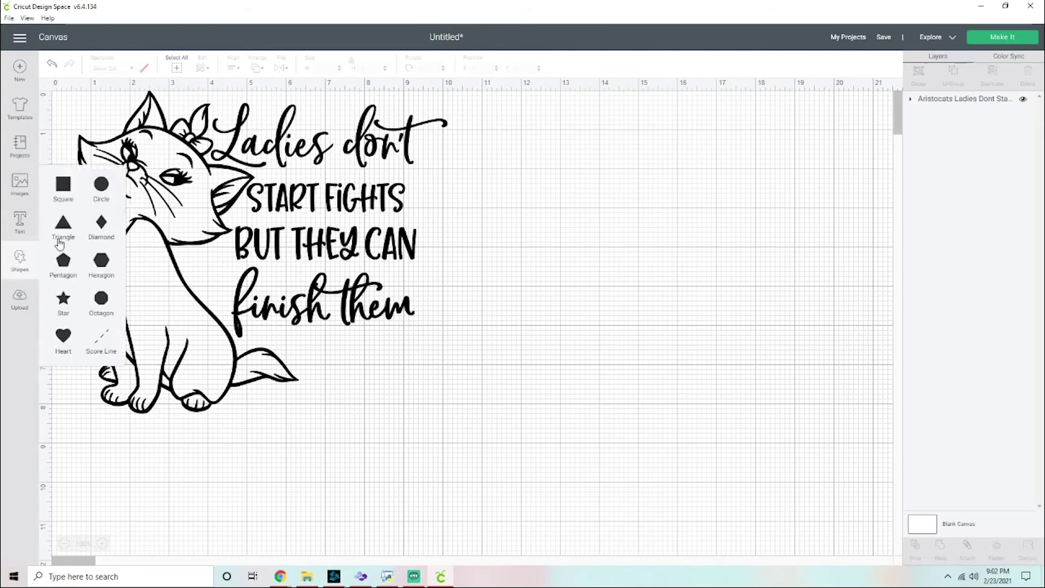
click(76, 341)
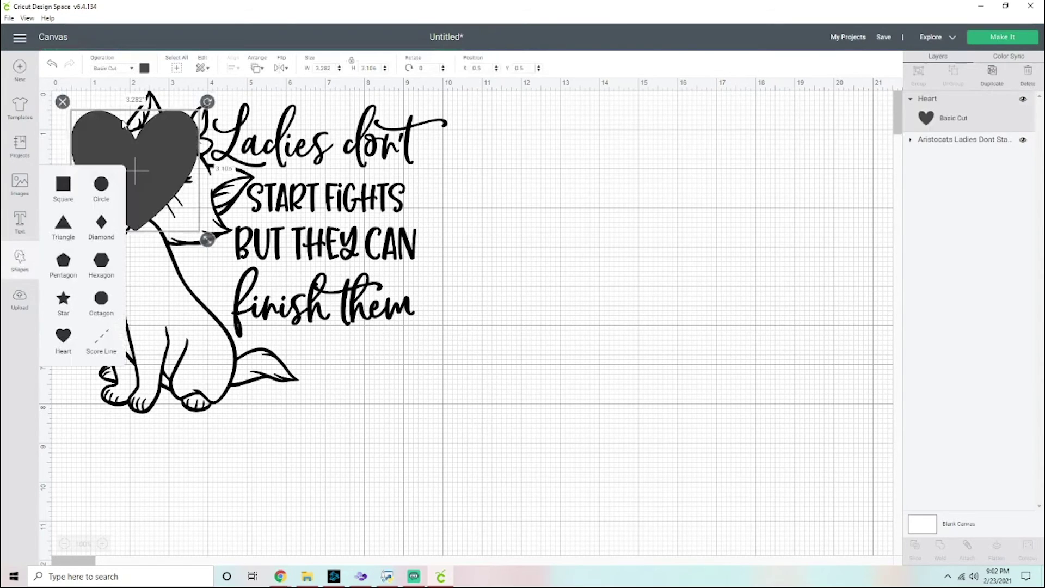
drag(141, 131, 347, 211)
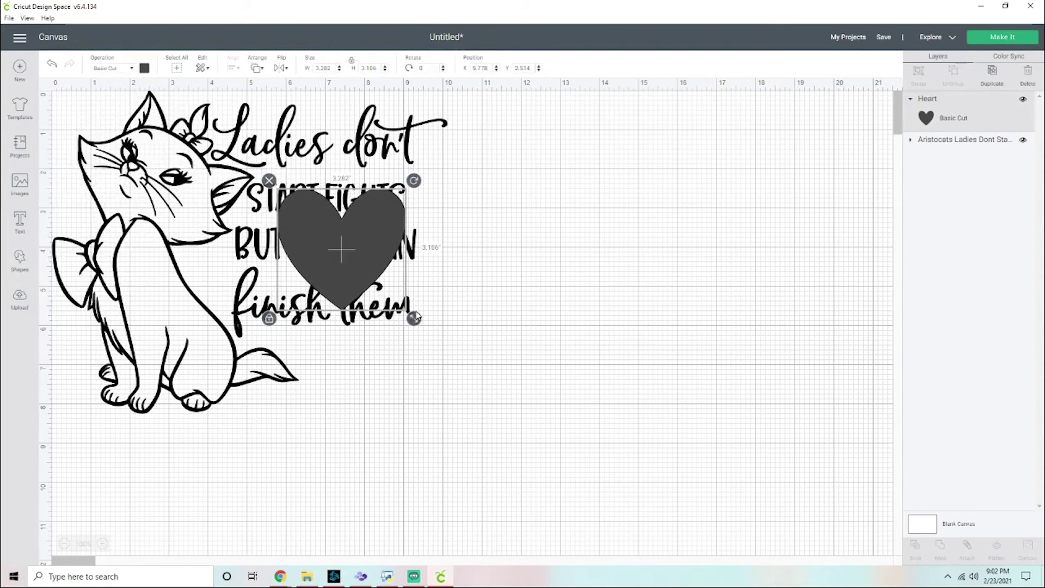
drag(414, 319, 218, 264)
click(597, 291)
click(217, 267)
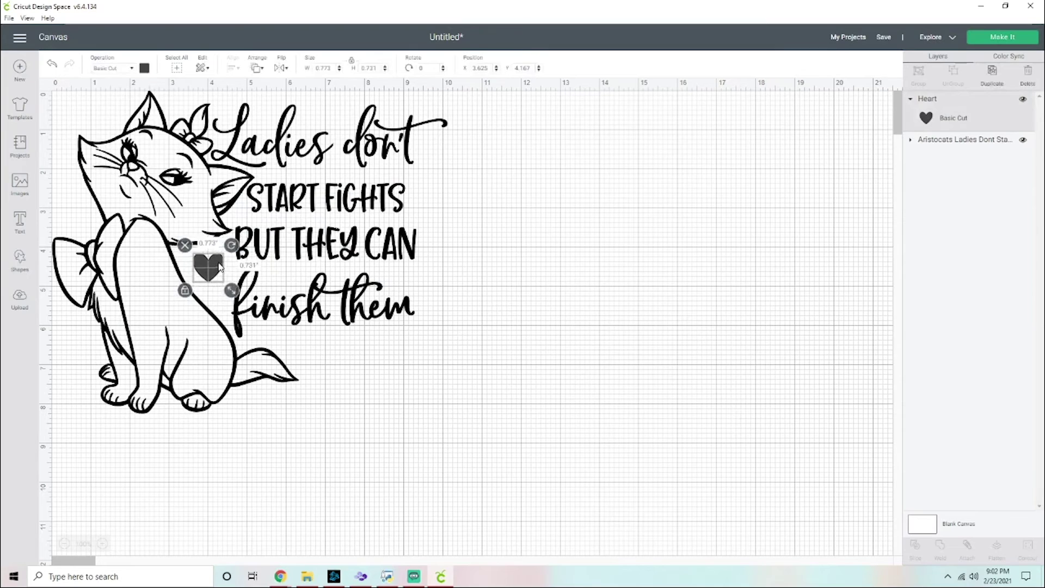
key(Down)
key(Down)
key(Down)
key(Down)
key(Down)
key(Down)
key(Down)
key(Down)
key(Down)
key(Down)
key(Up)
key(Up)
key(Up)
key(Up)
key(Up)
key(Up)
key(Up)
key(Up)
key(Up)
key(Up)
key(Right)
key(Down)
click(523, 315)
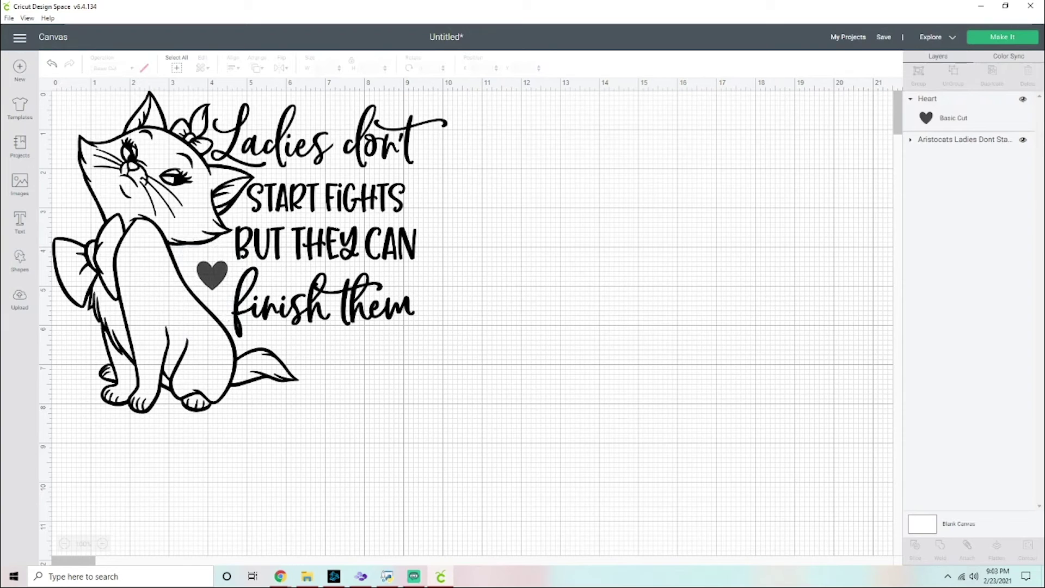
- Insert the uploaded crown image, shrink it, and move it above the text
click(20, 298)
click(215, 420)
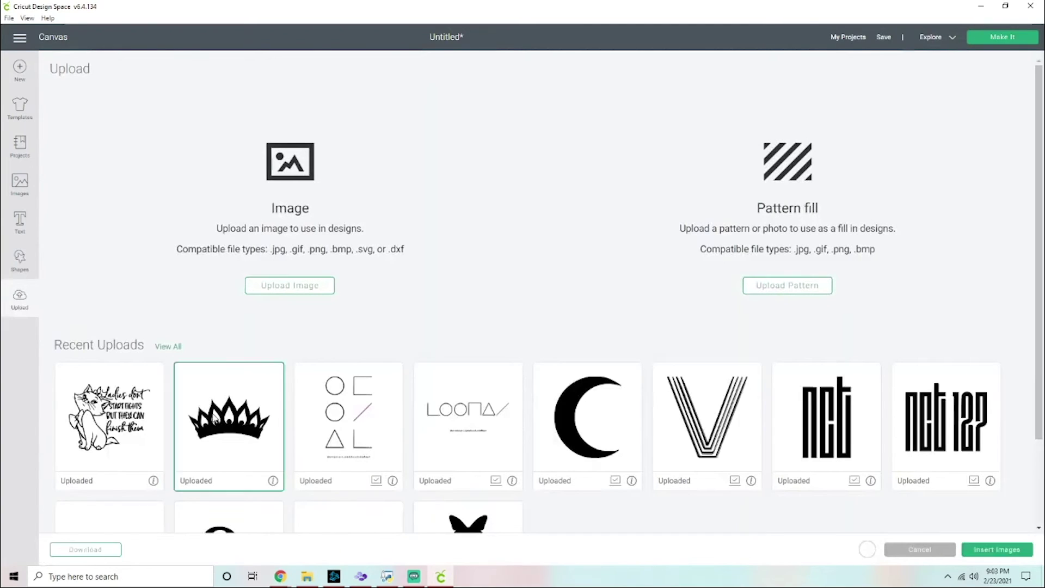
click(996, 551)
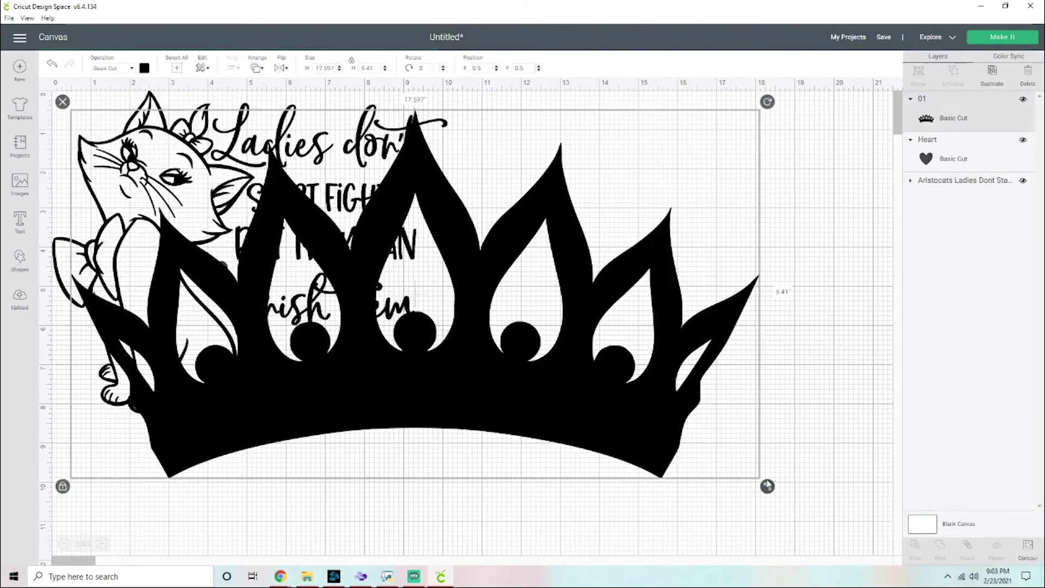
drag(767, 487, 322, 248)
drag(218, 180, 344, 161)
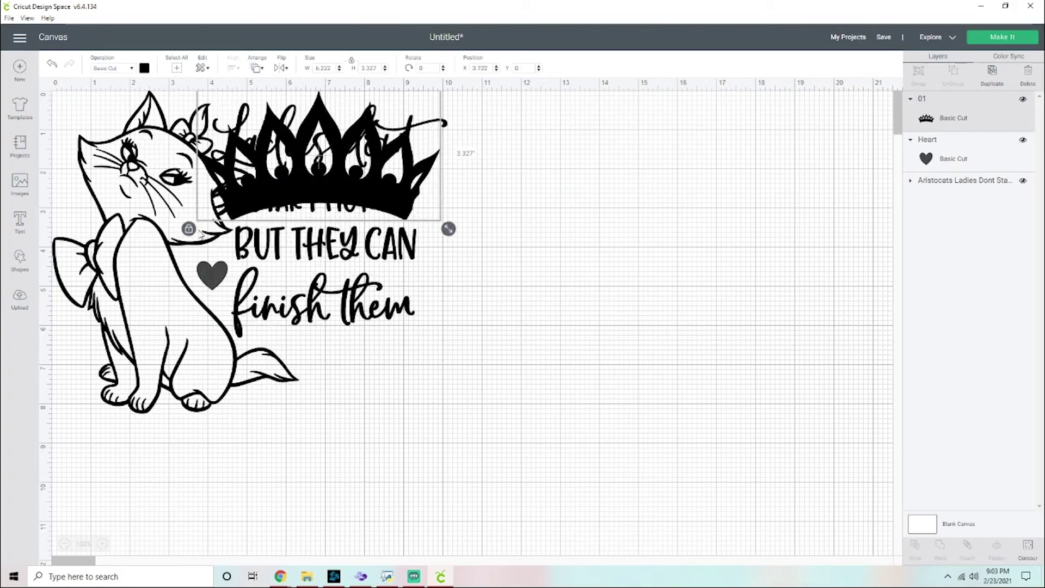
- Select the Heart and Aristocats layers together and attach them
click(210, 280)
click(170, 320)
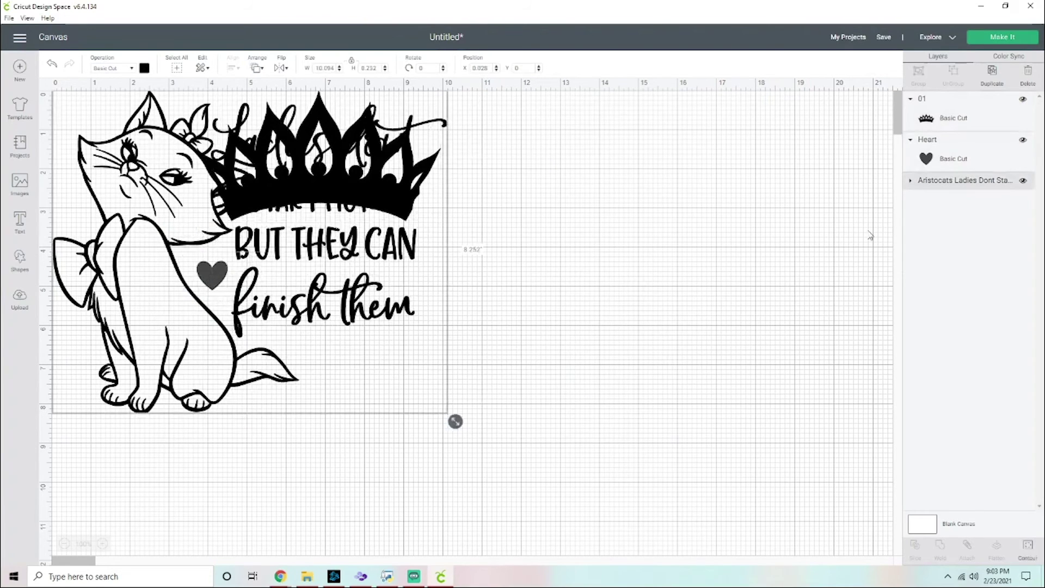
click(958, 142)
shift+click(957, 118)
click(963, 184)
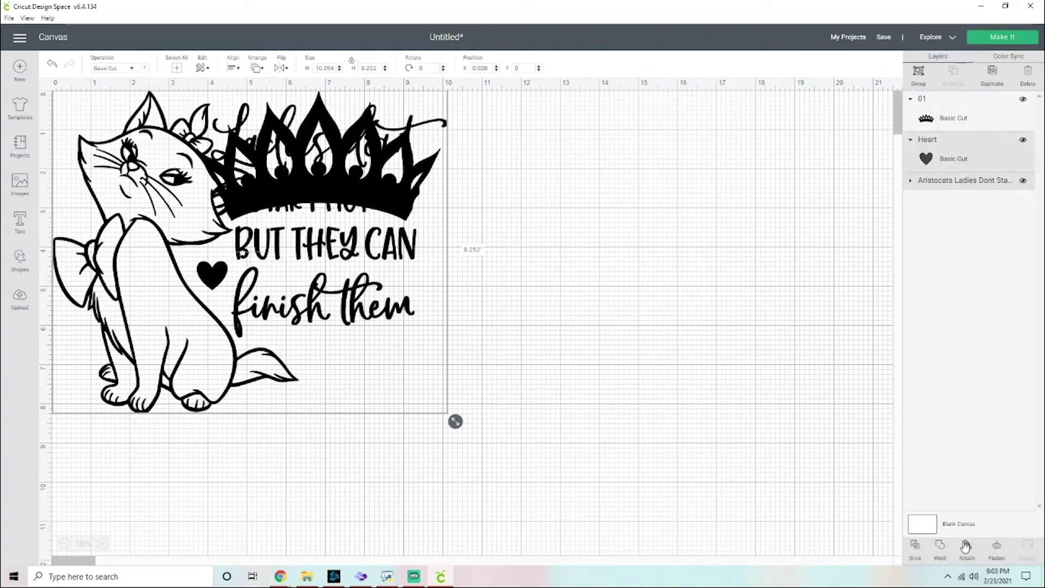
click(966, 546)
- Move the attached cat design down and size the crown to about 4.8 in above 'Ladies don't'
drag(289, 270, 313, 399)
click(626, 278)
click(955, 181)
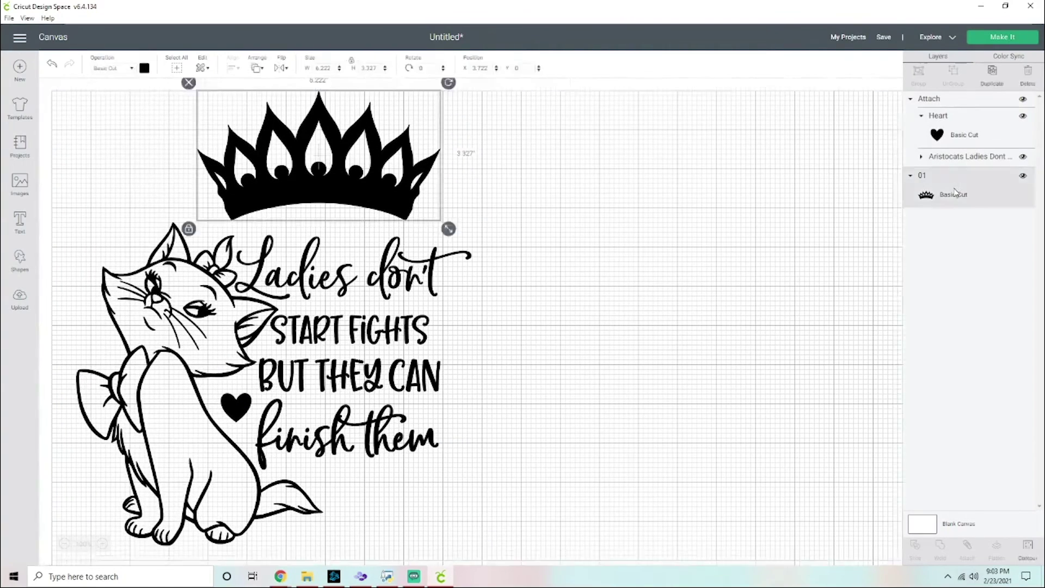
drag(415, 164, 424, 249)
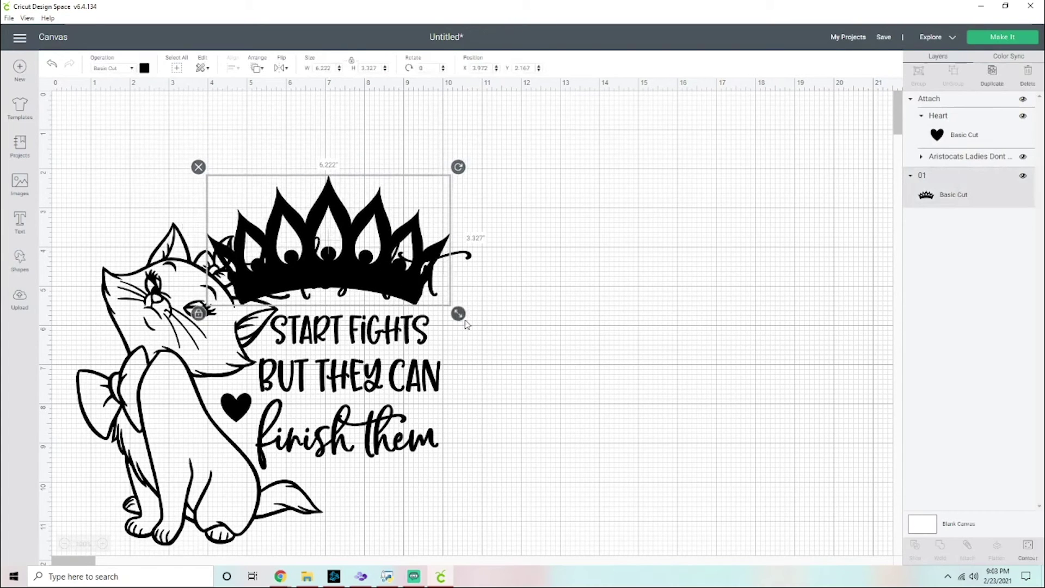
drag(458, 313, 350, 256)
drag(313, 210, 395, 197)
drag(432, 242, 467, 252)
drag(371, 188, 401, 166)
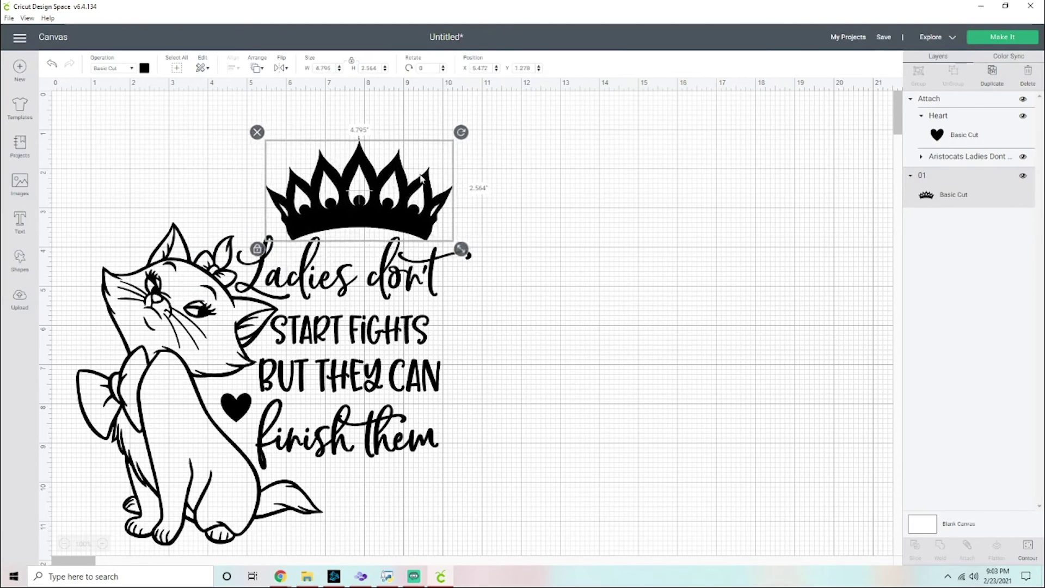
click(673, 344)
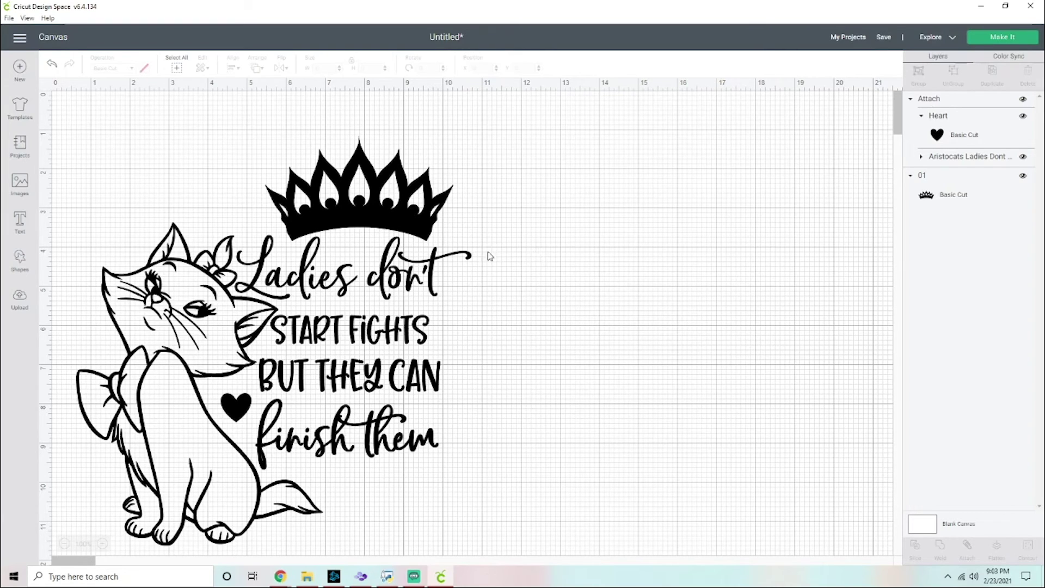
click(303, 364)
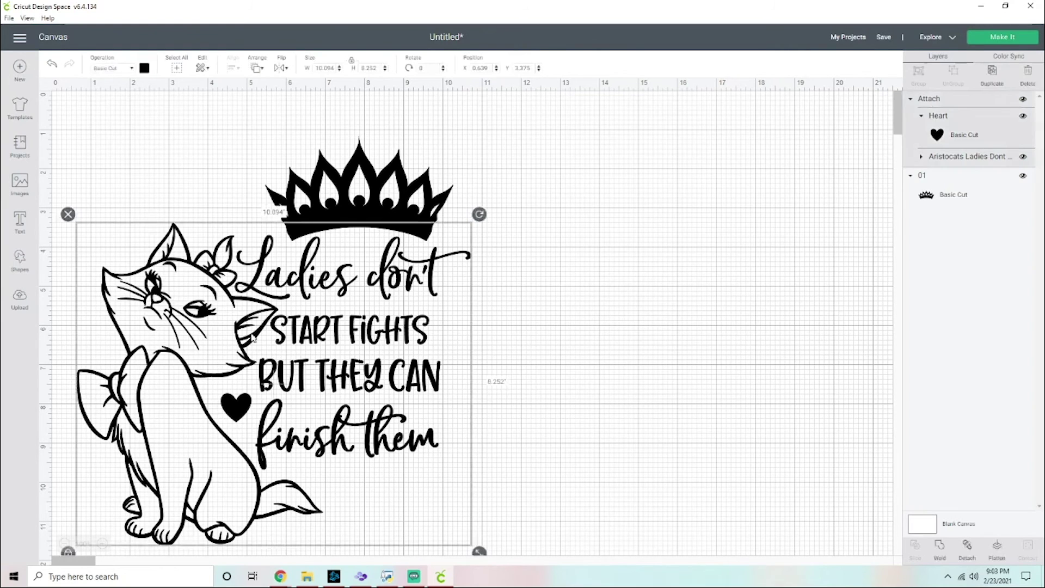
click(20, 300)
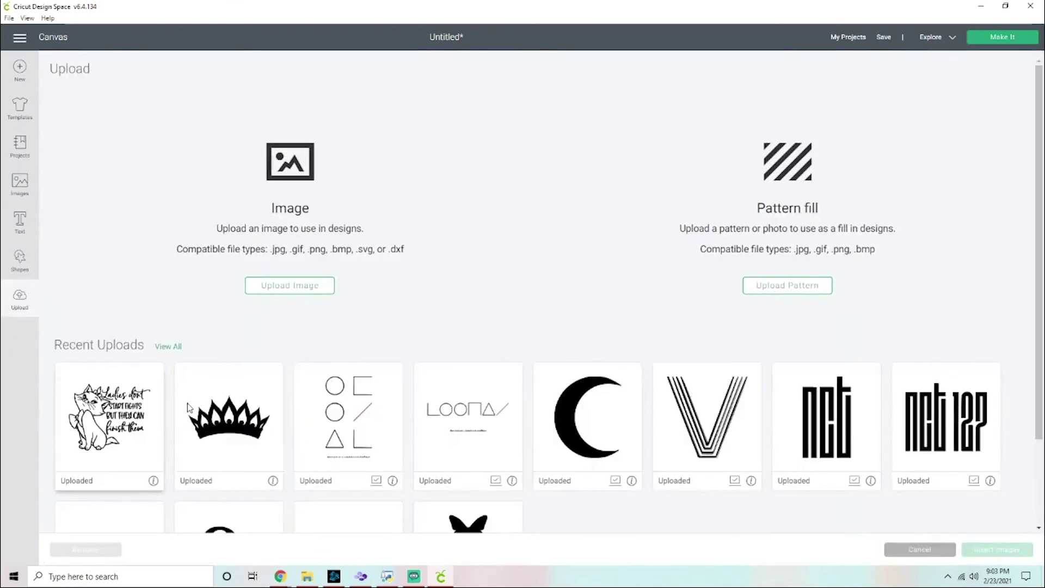
scroll(612, 418, down, 3)
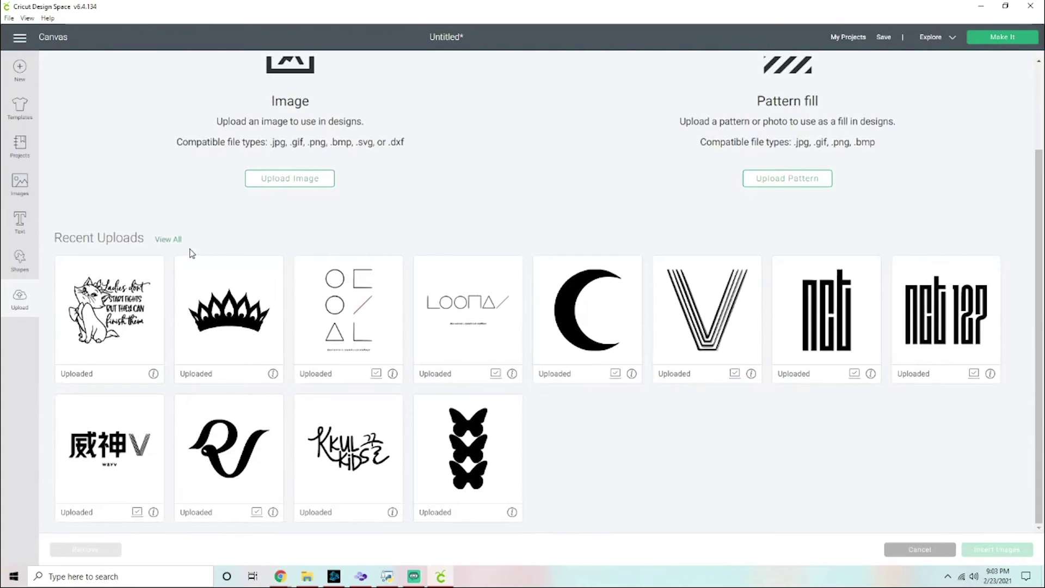
click(170, 242)
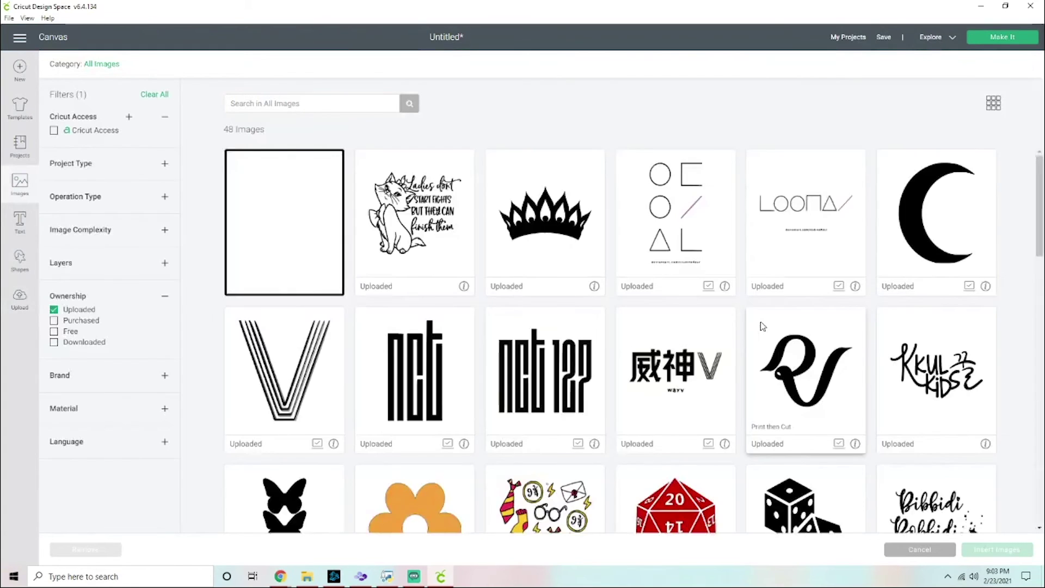
scroll(762, 326, down, 5)
scroll(762, 326, down, 10)
scroll(761, 326, up, 12)
scroll(763, 327, up, 3)
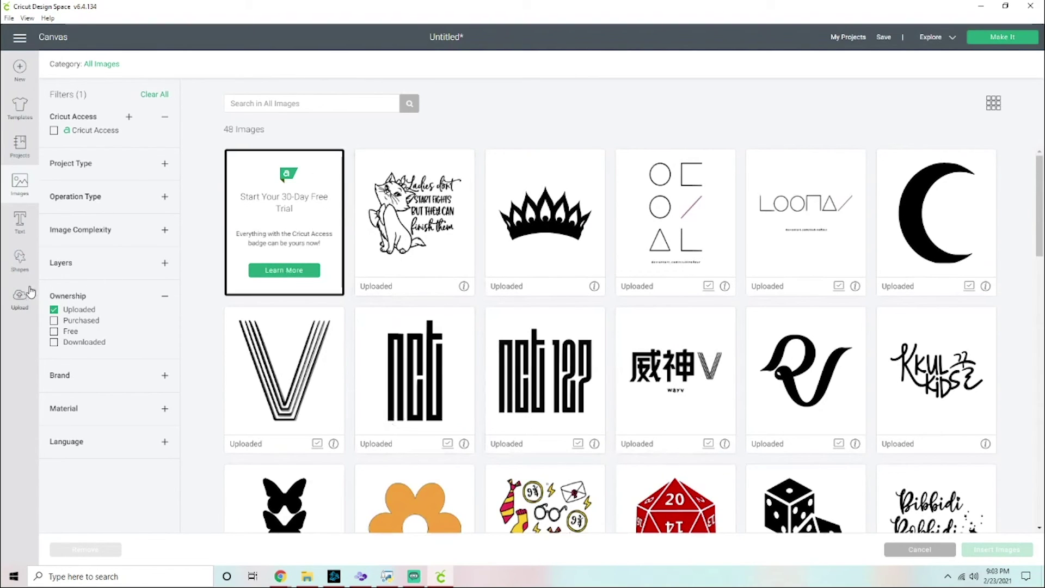
click(54, 131)
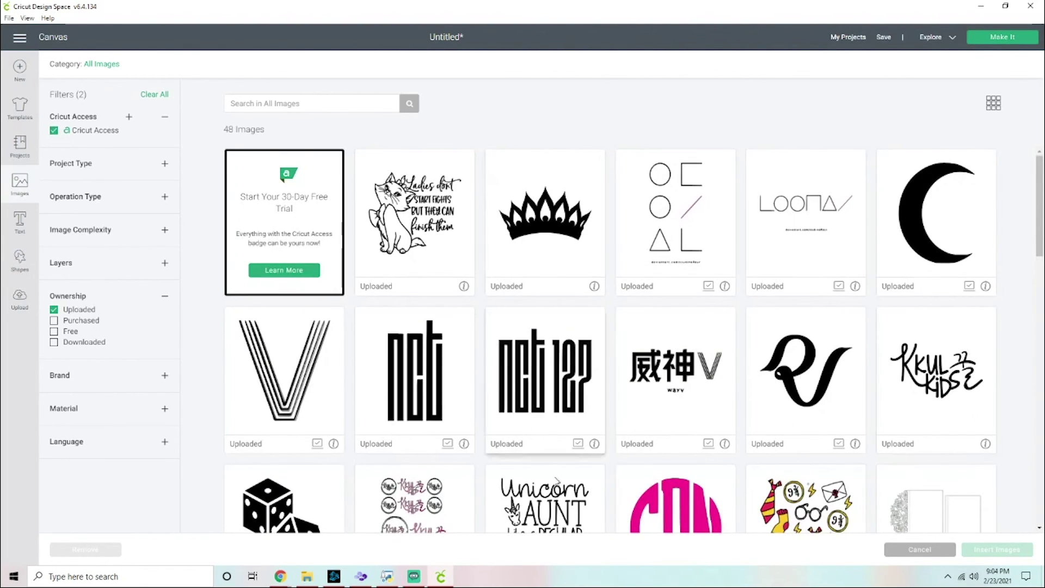
click(53, 131)
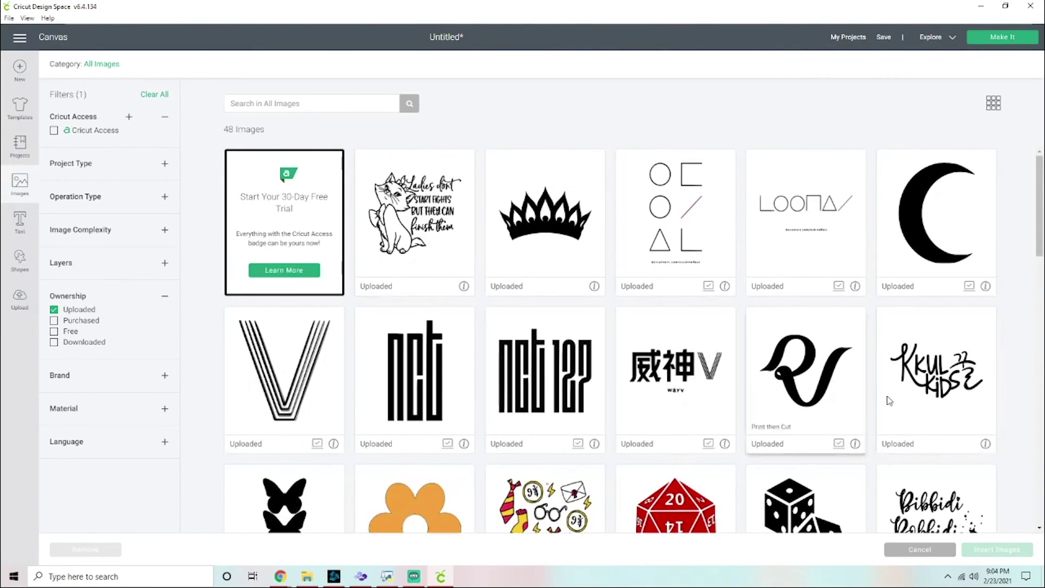
click(19, 260)
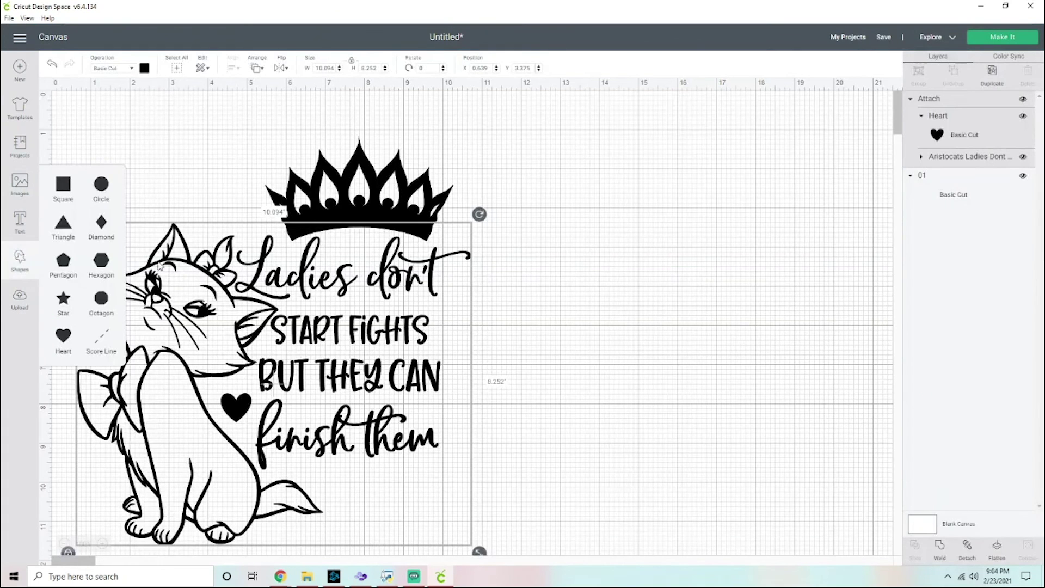
click(628, 225)
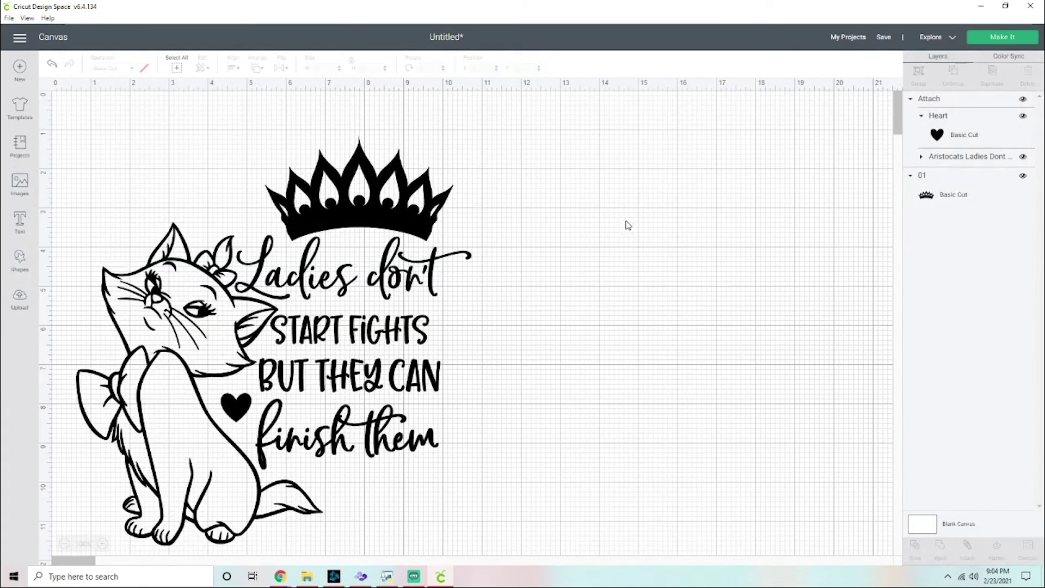